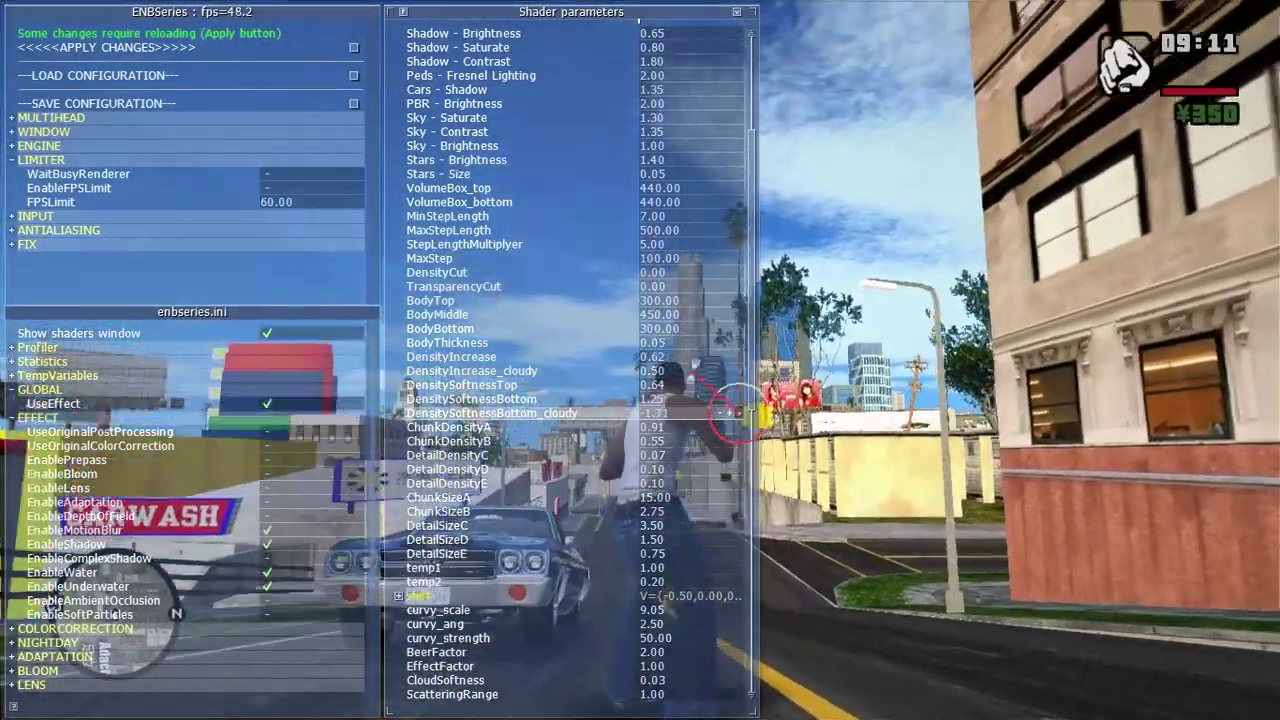
Step: Adjust the sky shader parameters: DensitySoftnessBottom_cloudy -0.57, DetailDensityD -0.07, ChunkSizeA 1.84, DetailSizeC 2.32, DetailSizeE 0.82, and BodyMiddle
left_click_drag(705, 412, 690, 412)
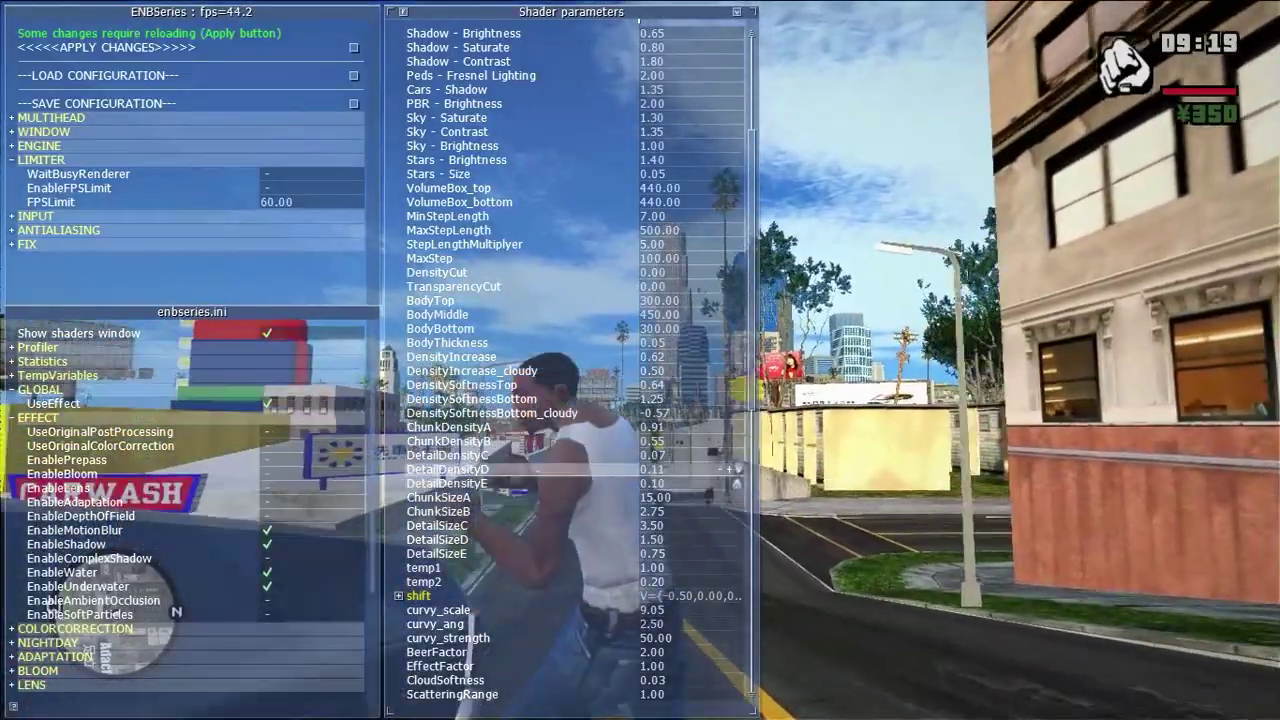
left_click_drag(735, 469, 720, 469)
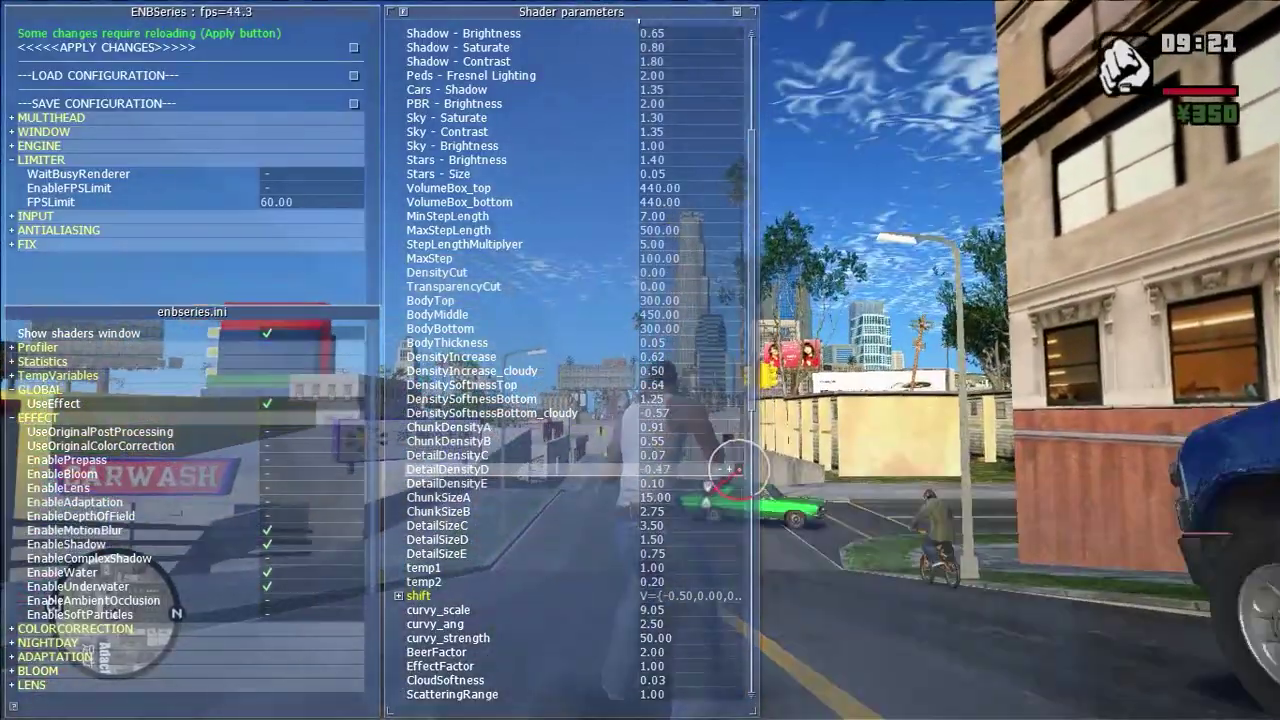
left_click_drag(748, 553, 700, 497)
left_click(730, 497)
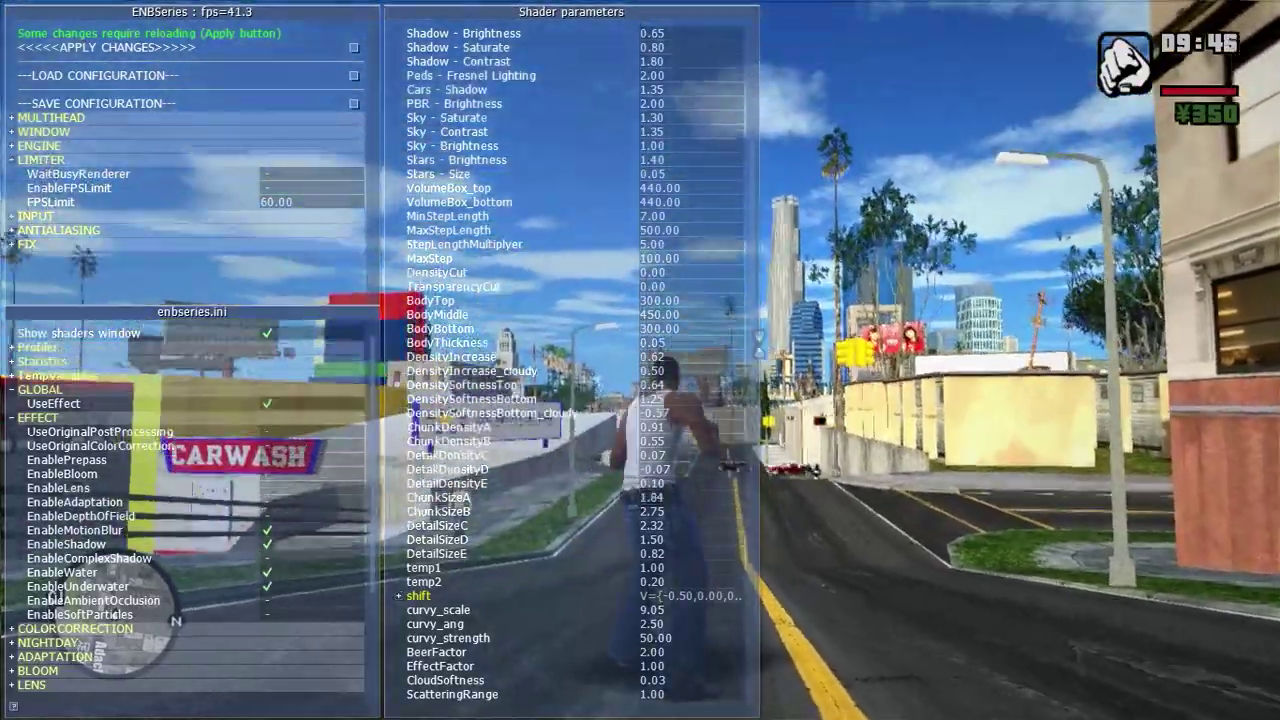
left_click_drag(740, 314, 700, 314)
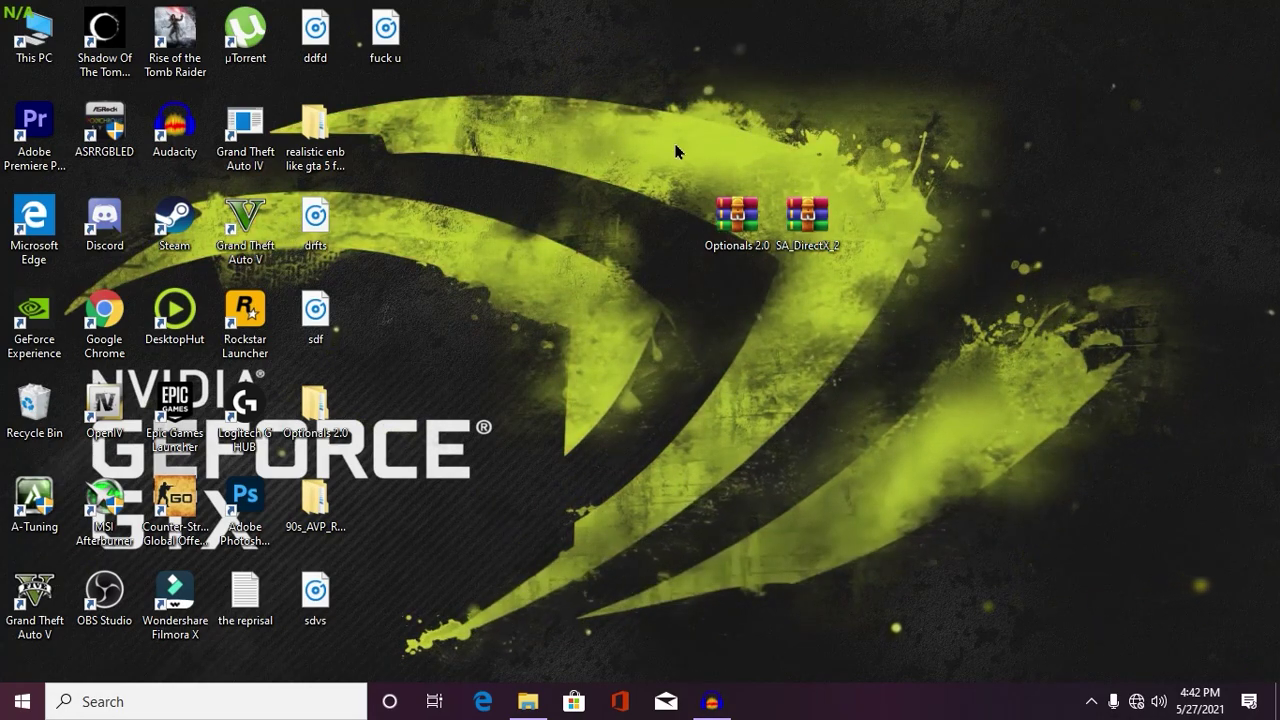
Step: Switch to the desktop and move the SA_DirectX_2 archive one position further away from the Optionals 2.0 archive
left_click_drag(677, 146, 866, 284)
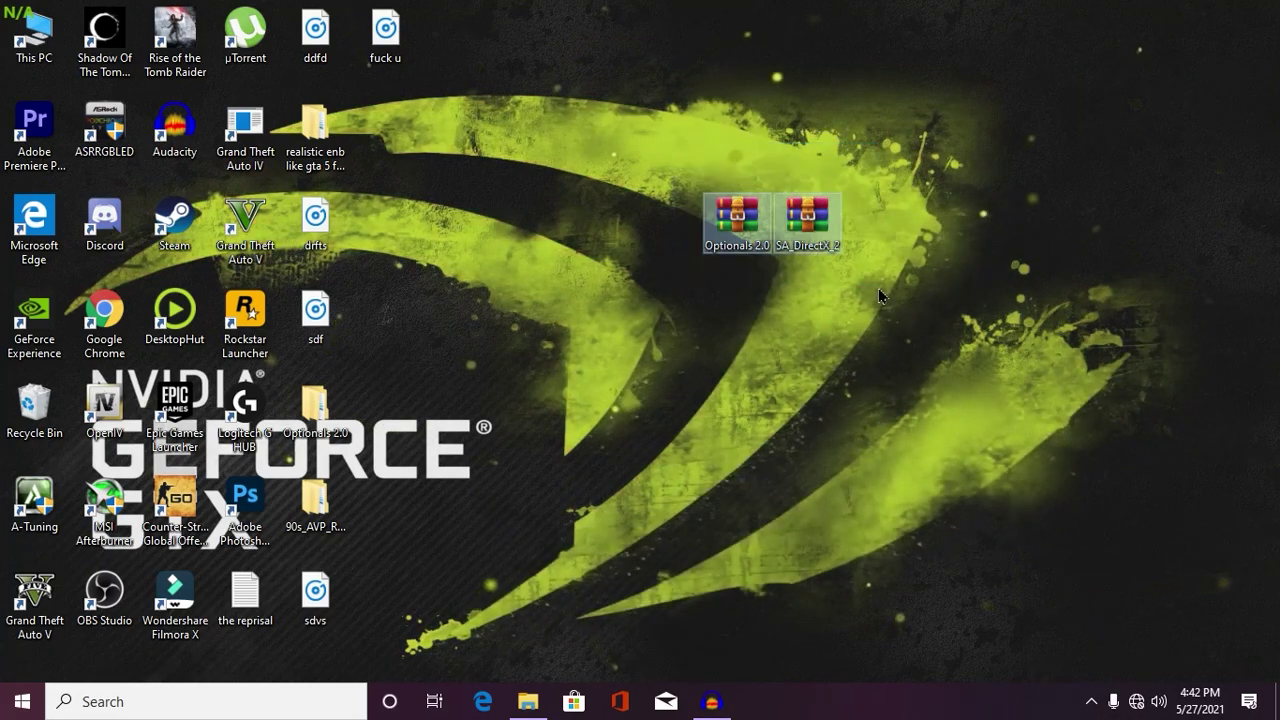
left_click(760, 248)
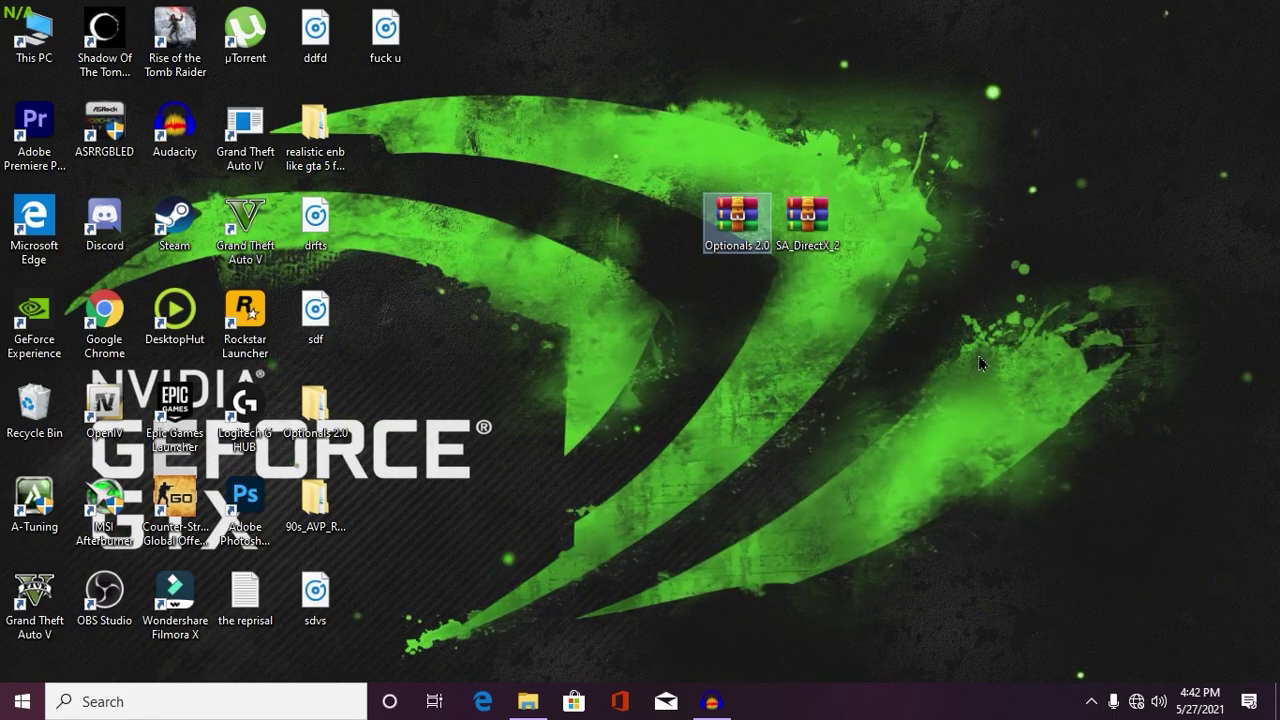
left_click(832, 215)
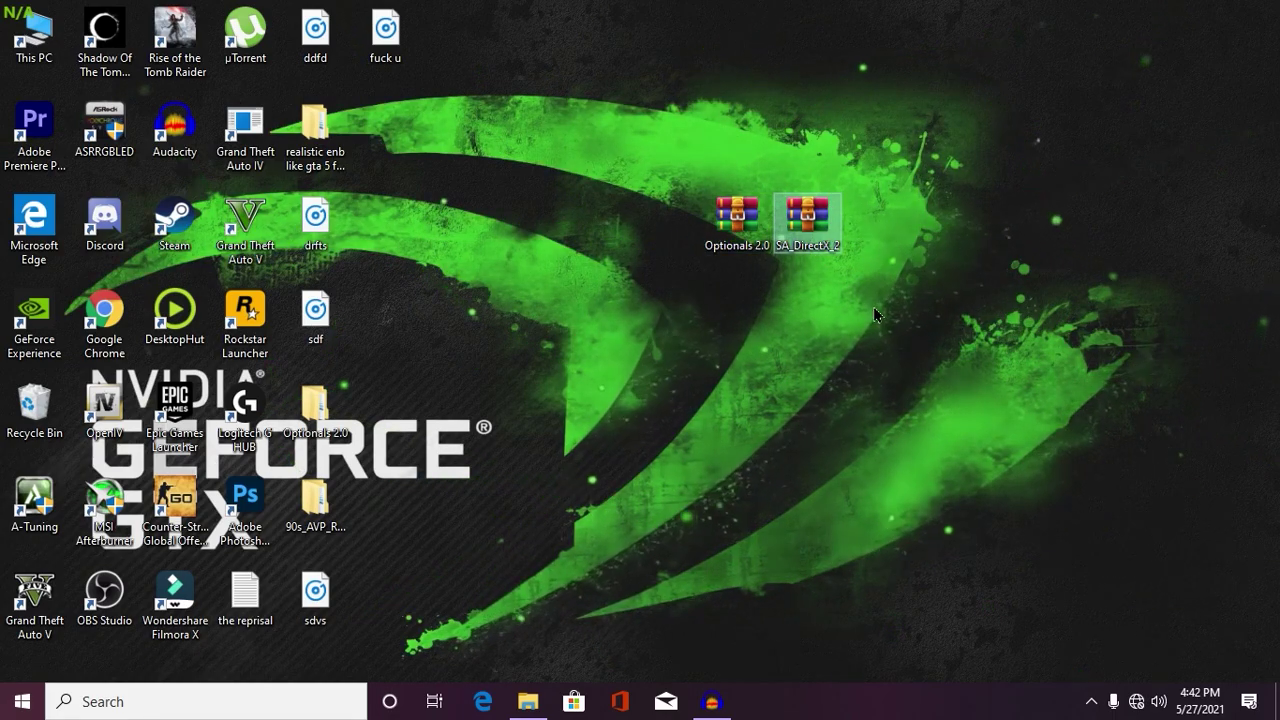
left_click_drag(820, 245, 890, 245)
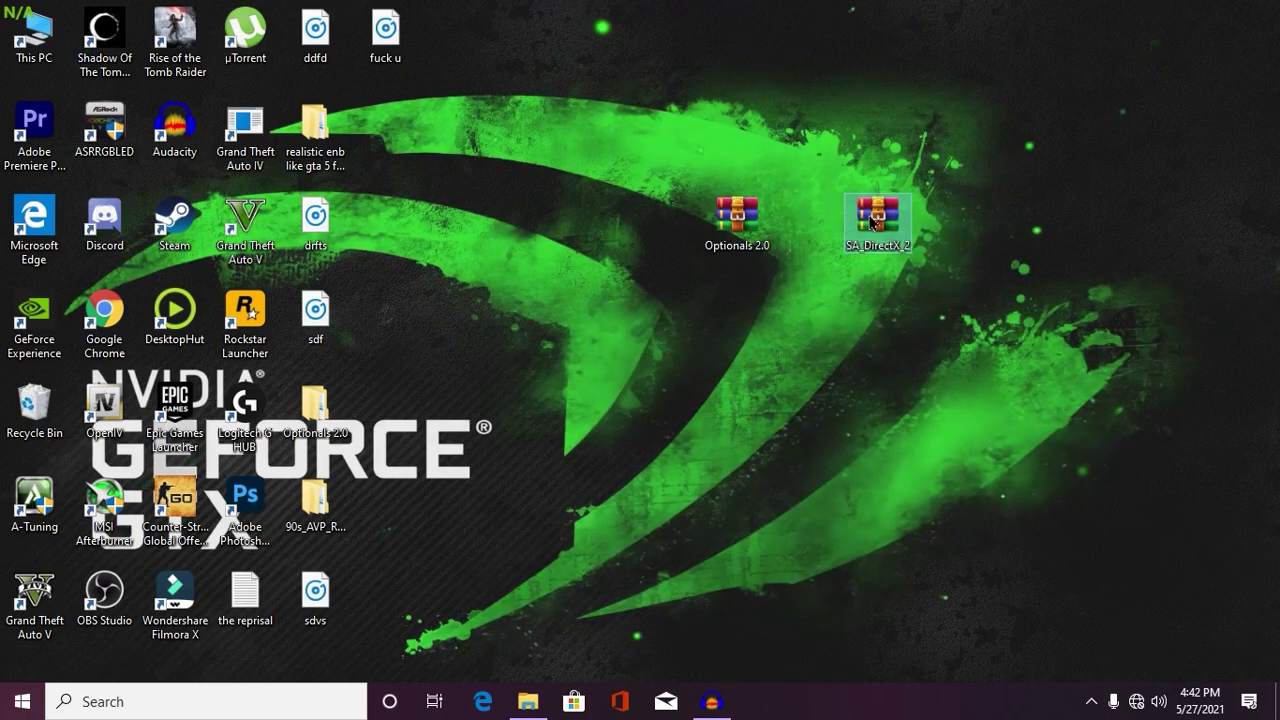
Step: Extract the Optionals 2.0 archive on the desktop, replacing all files that already exist
left_click(740, 222)
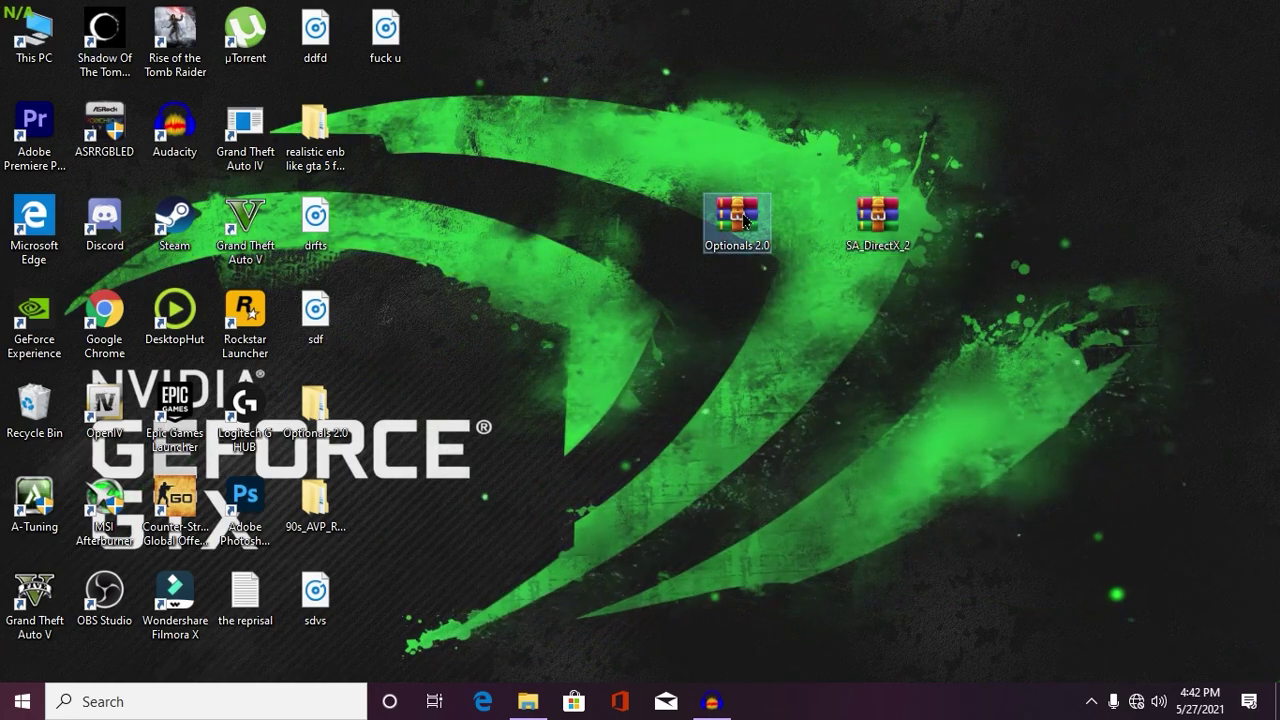
right_click(741, 222)
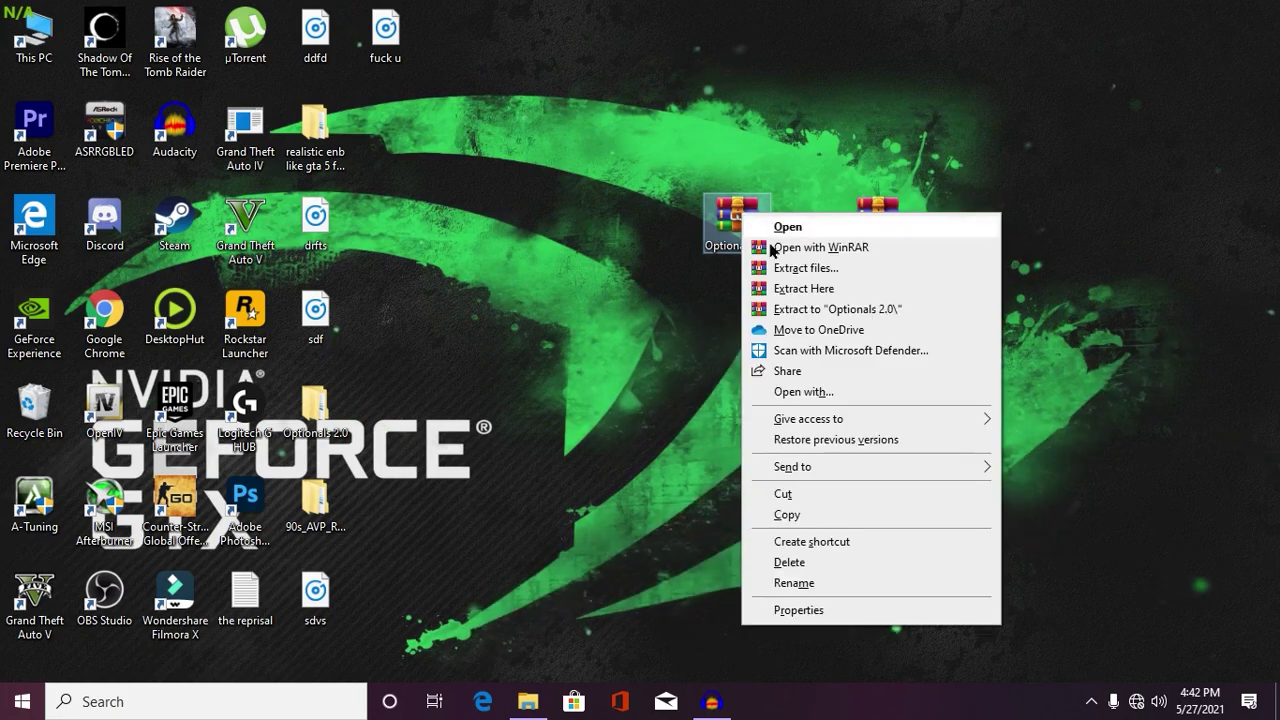
left_click(797, 277)
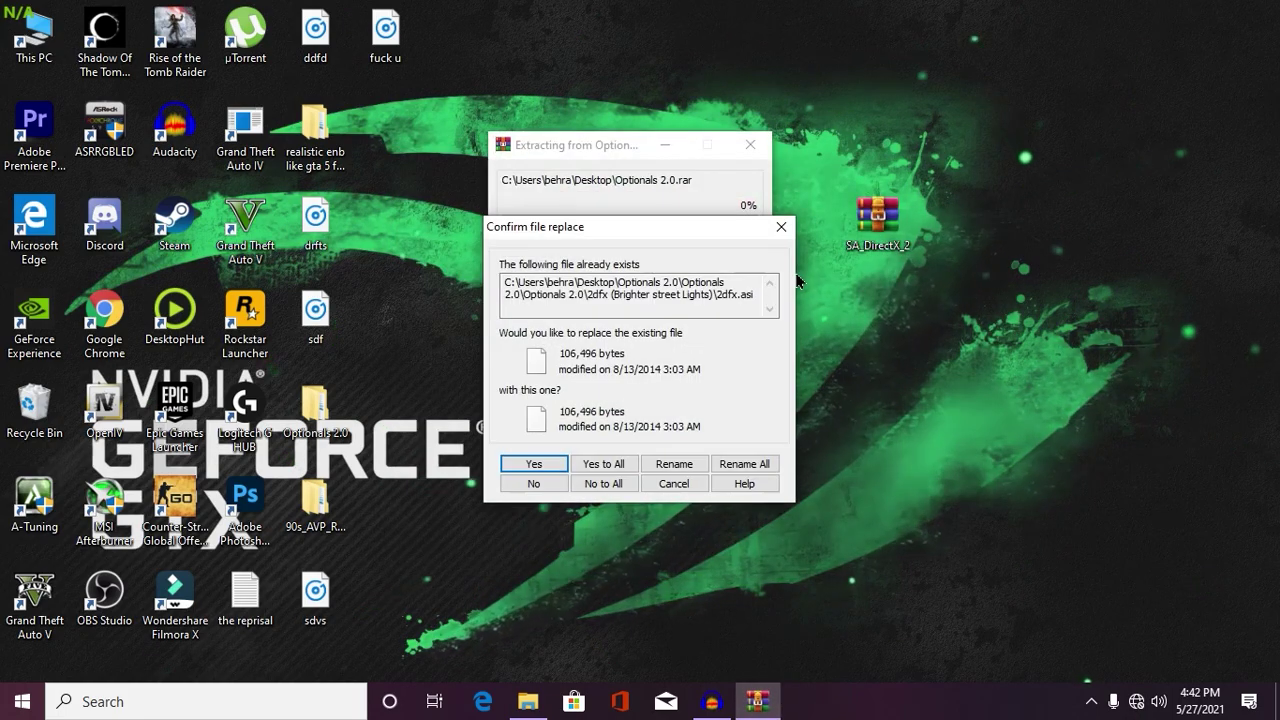
left_click(600, 464)
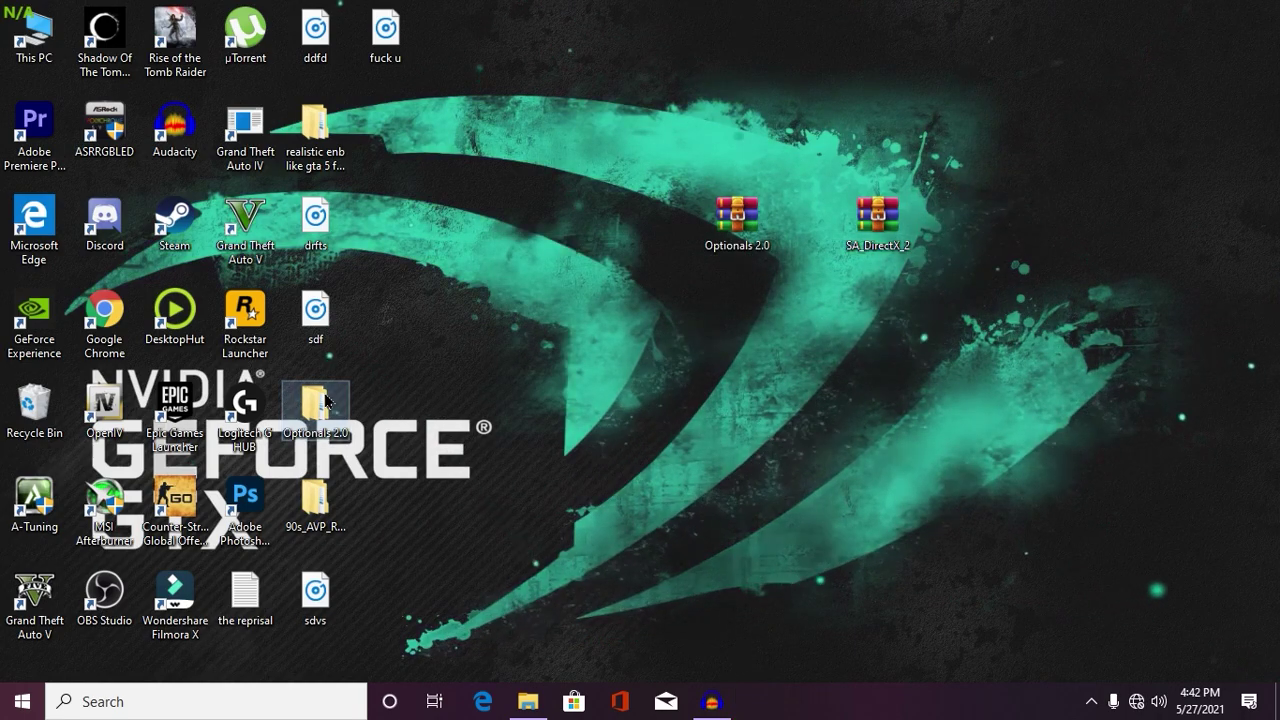
Step: Arrange the extracted Optionals 2.0 folder side by side with the GTA-SanAndreas folder and open its inner Optionals 2.0 folder
double_click(325, 401)
left_click_drag(569, 6, 1279, 30)
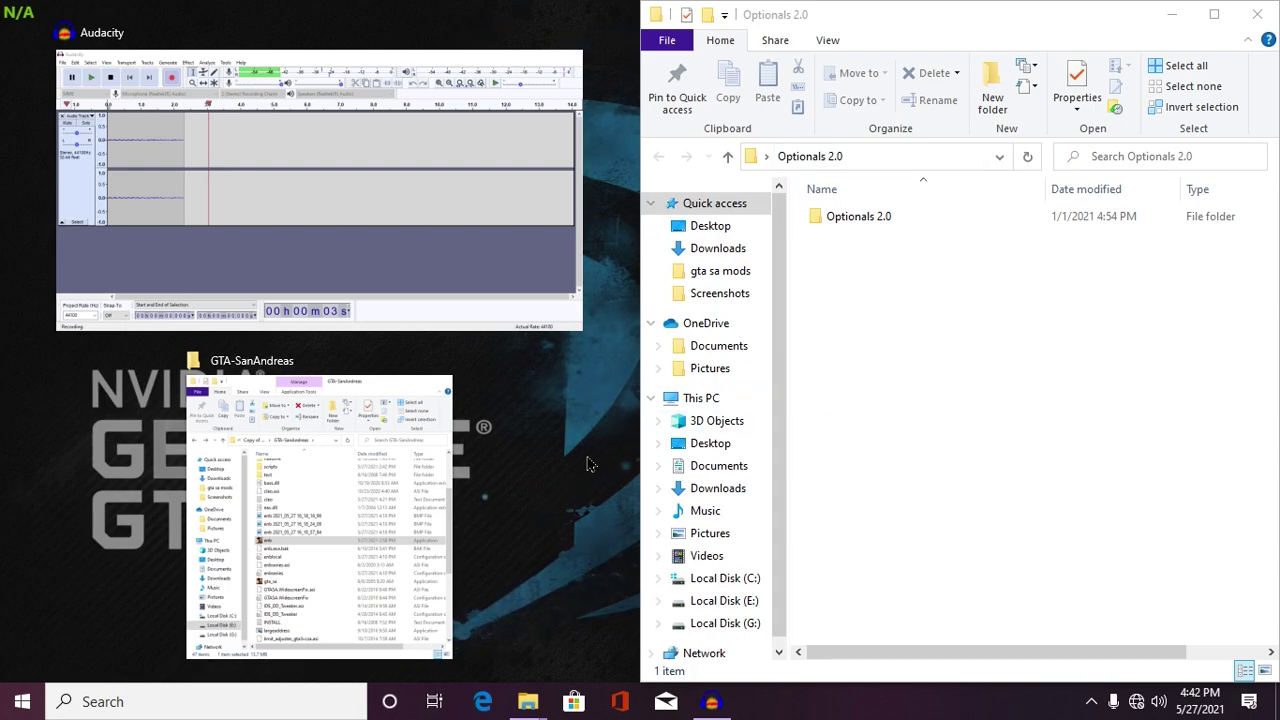
left_click(368, 456)
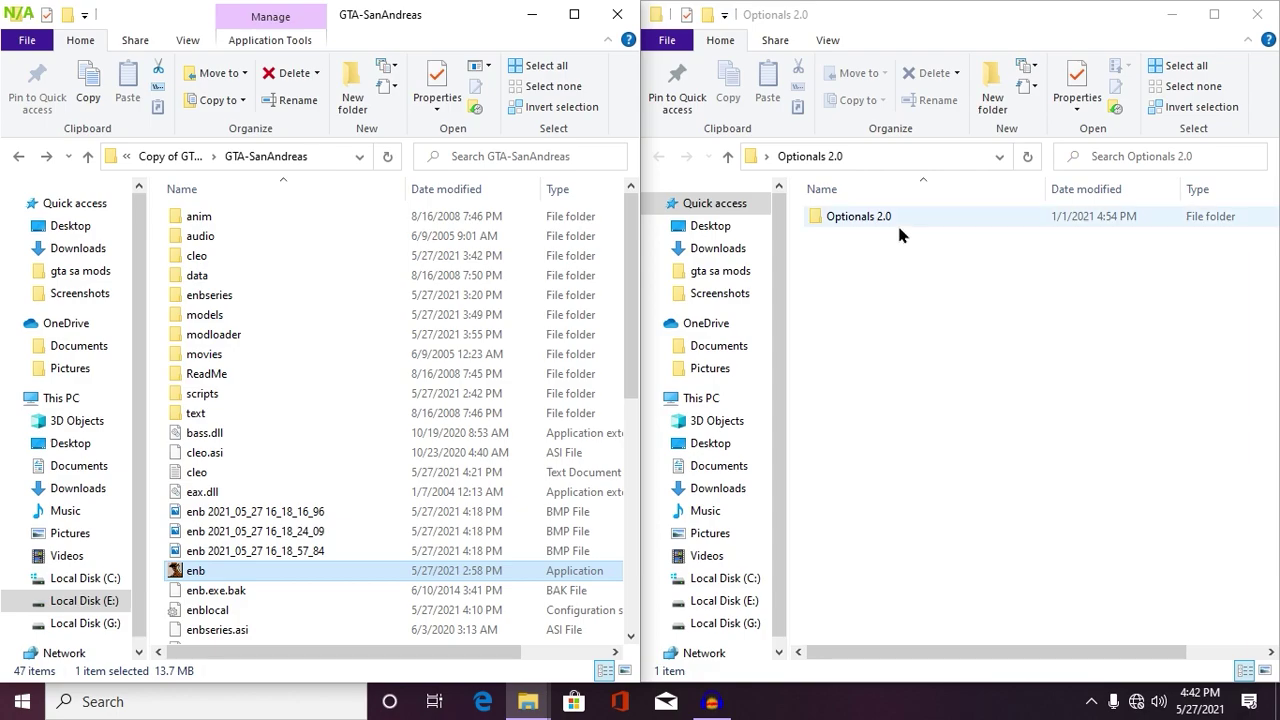
double_click(866, 222)
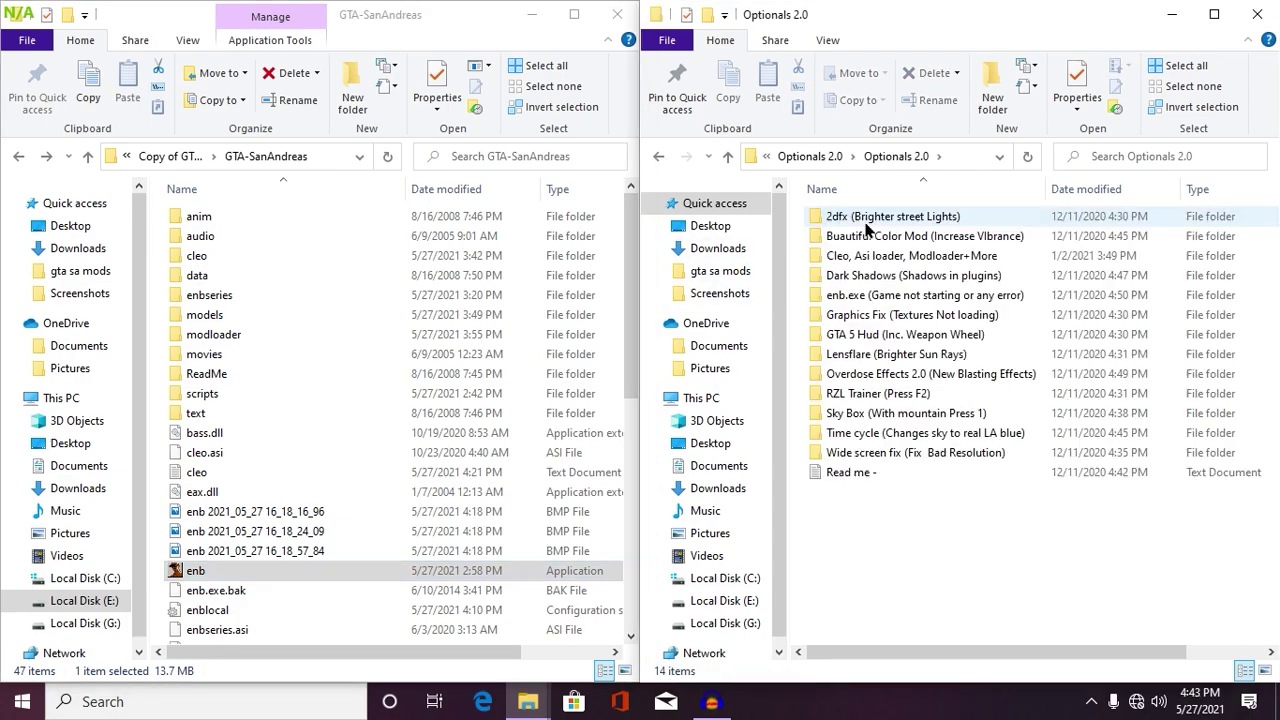
Step: From the Cleo, Asi loader, Modloader+More folder, copy cleo, modloader, scripts and the bass, cleo, modloader, limit-adjuster, draw-distance and vorbis files into GTA-SanAndreas, replacing duplicates
double_click(864, 255)
left_click(876, 219)
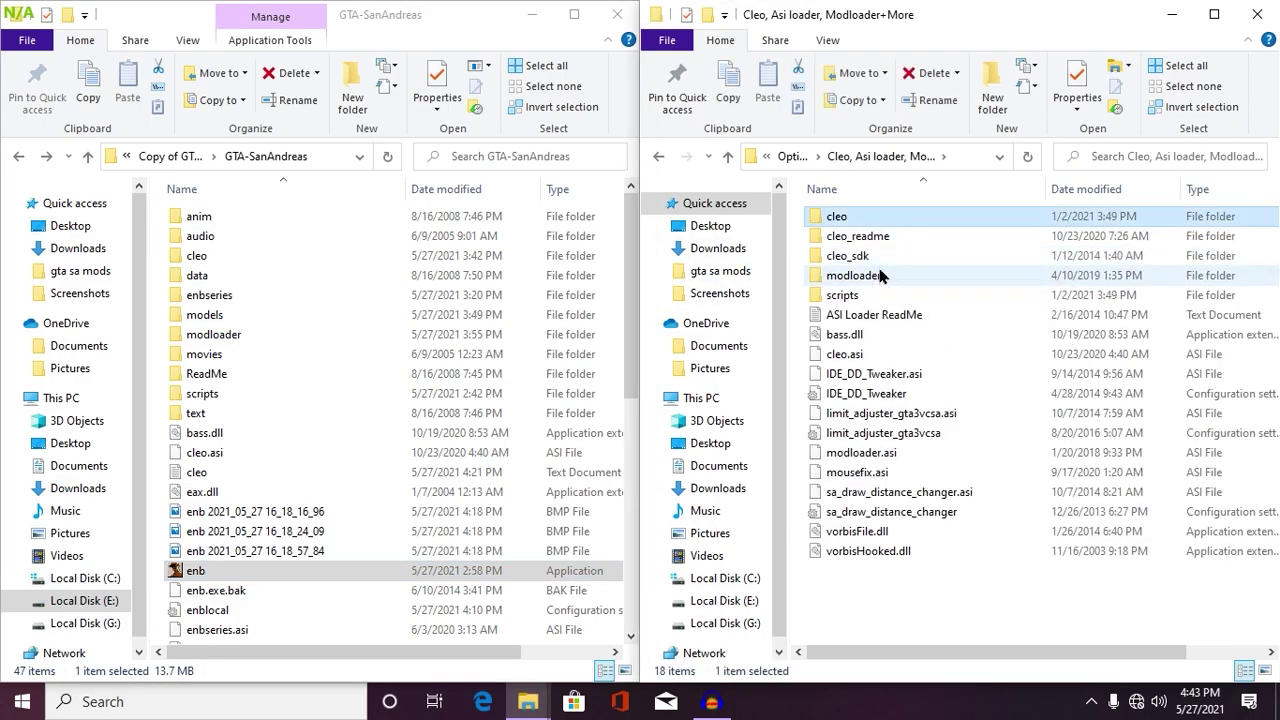
left_click(880, 276, "ctrl")
left_click(880, 296, "ctrl")
left_click(876, 337, "ctrl")
left_click(878, 354, "ctrl")
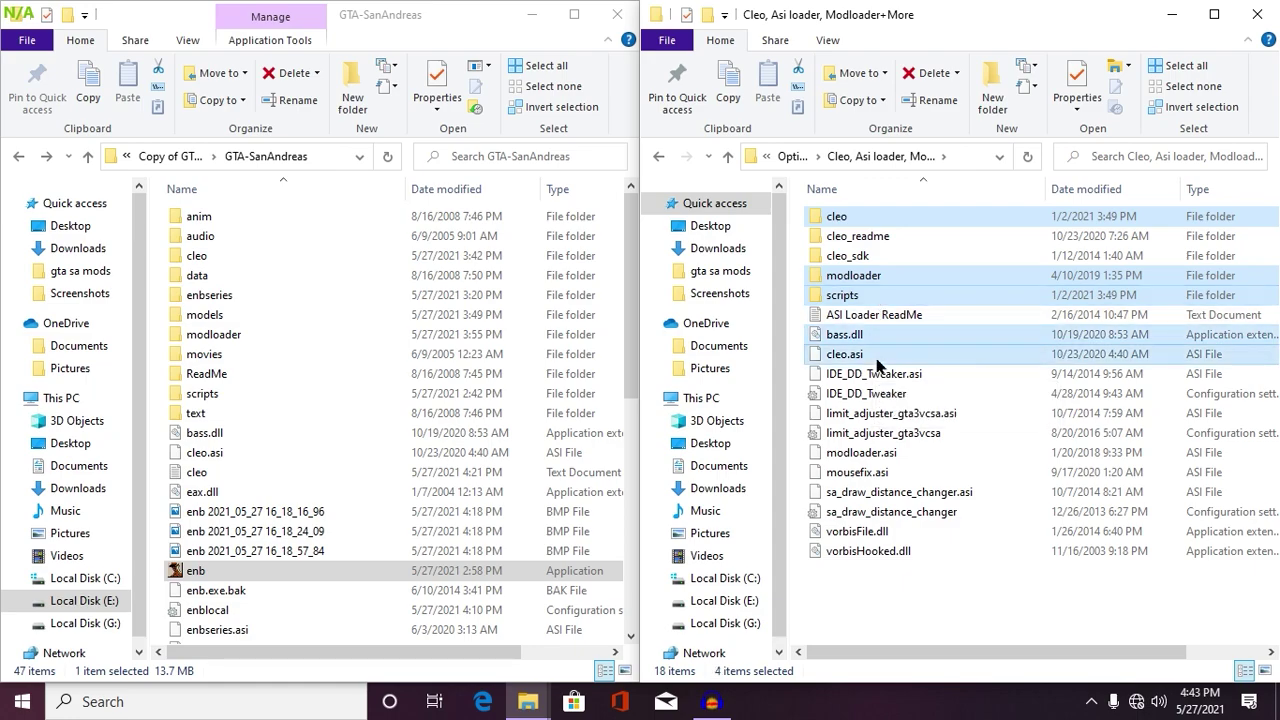
left_click(878, 456, "ctrl")
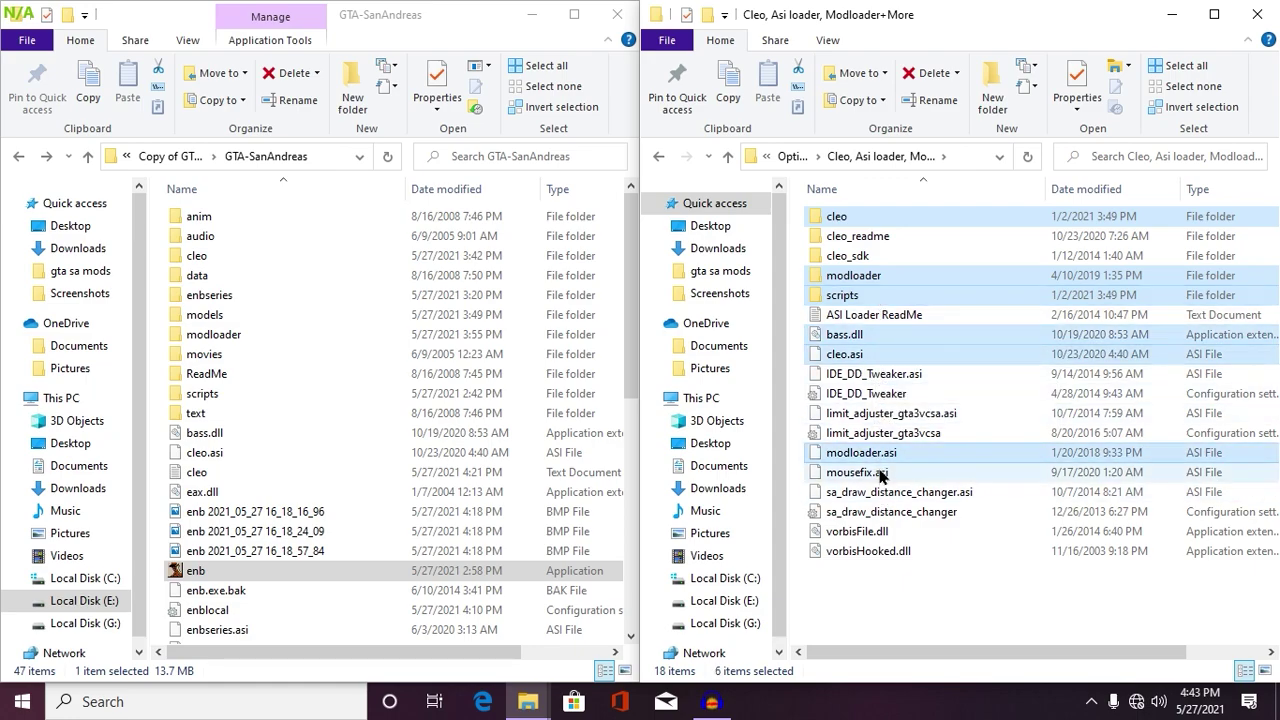
left_click(878, 493, "ctrl")
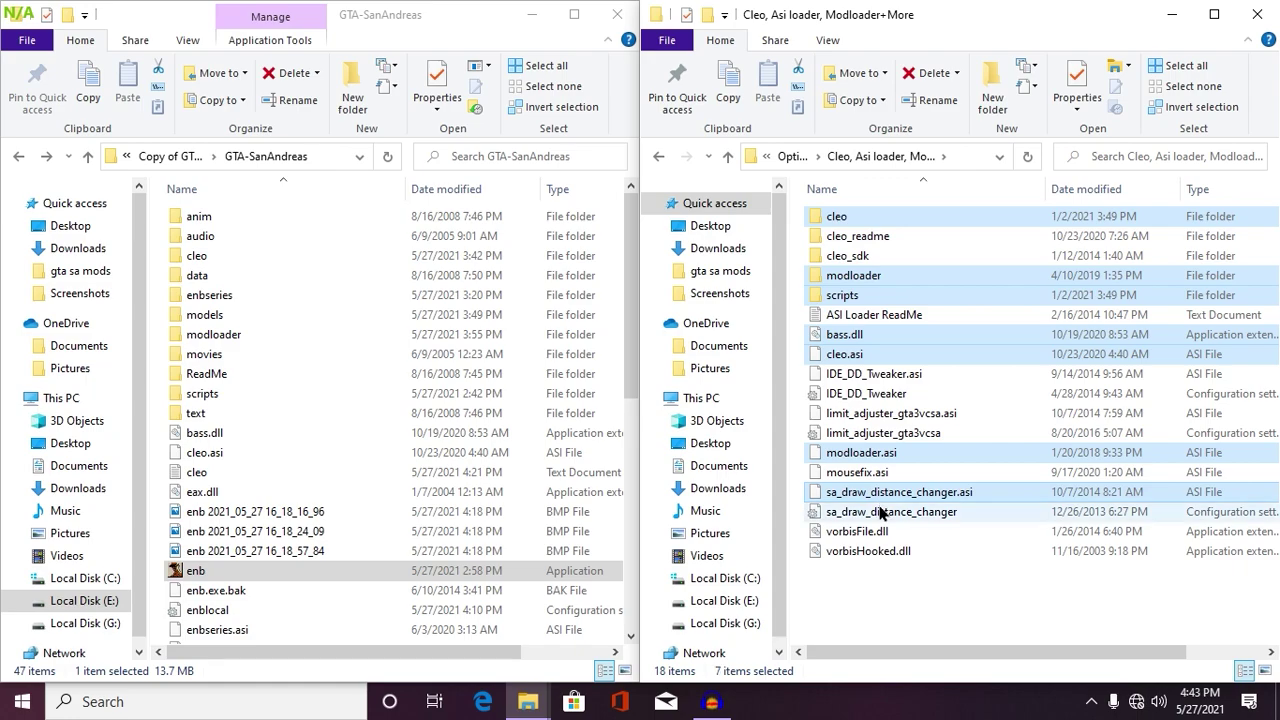
left_click(882, 512, "ctrl")
left_click(876, 533, "ctrl")
left_click(880, 551, "ctrl")
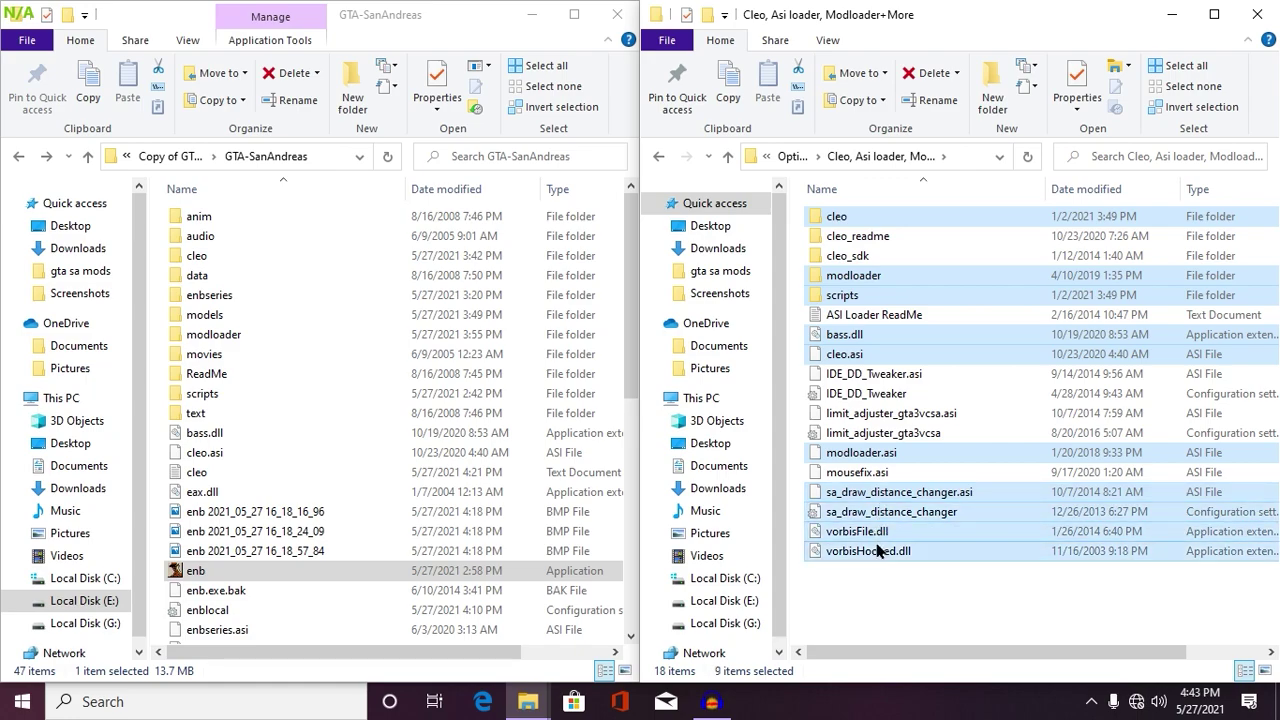
left_click(878, 433, "ctrl")
left_click(876, 414, "ctrl")
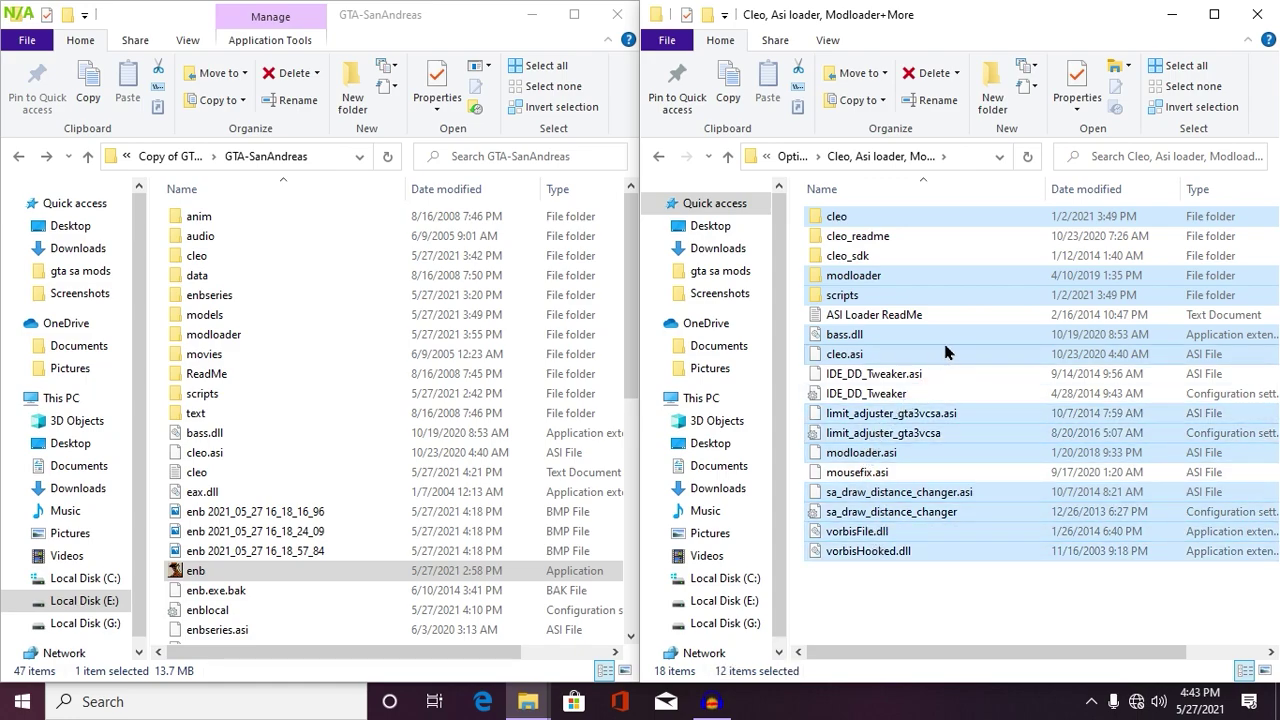
left_click_drag(943, 357, 593, 370)
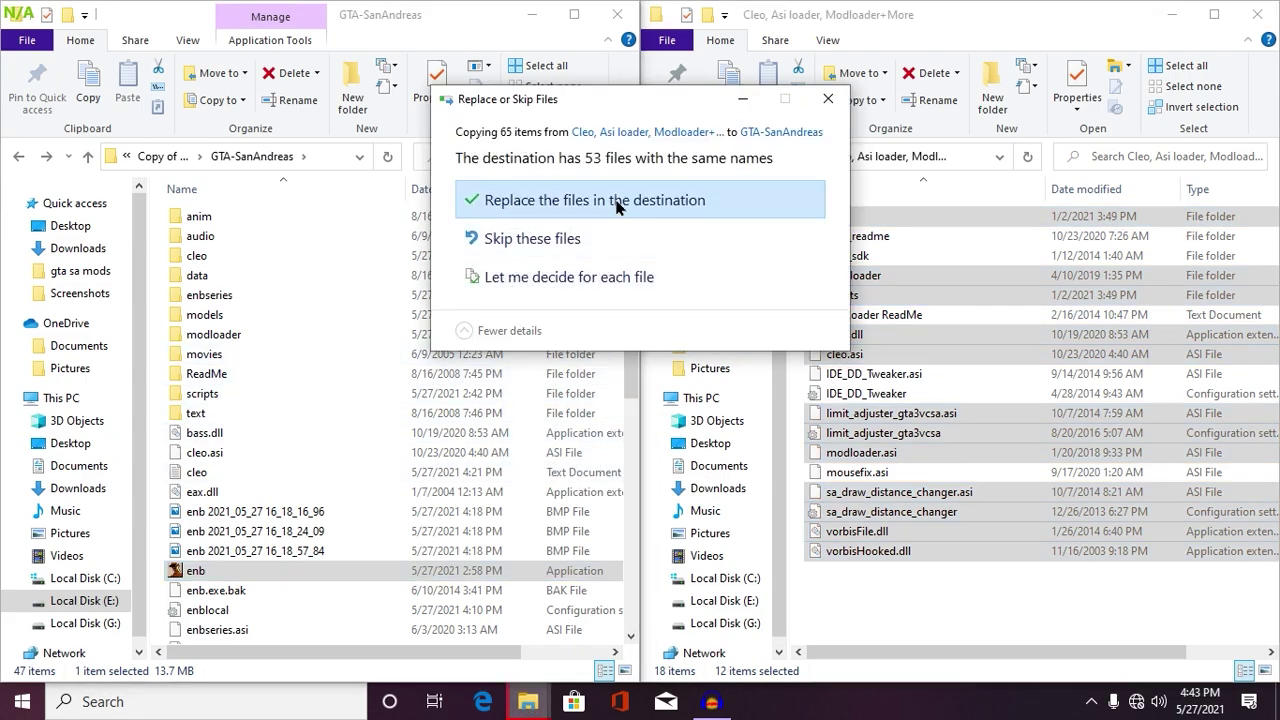
left_click(617, 204)
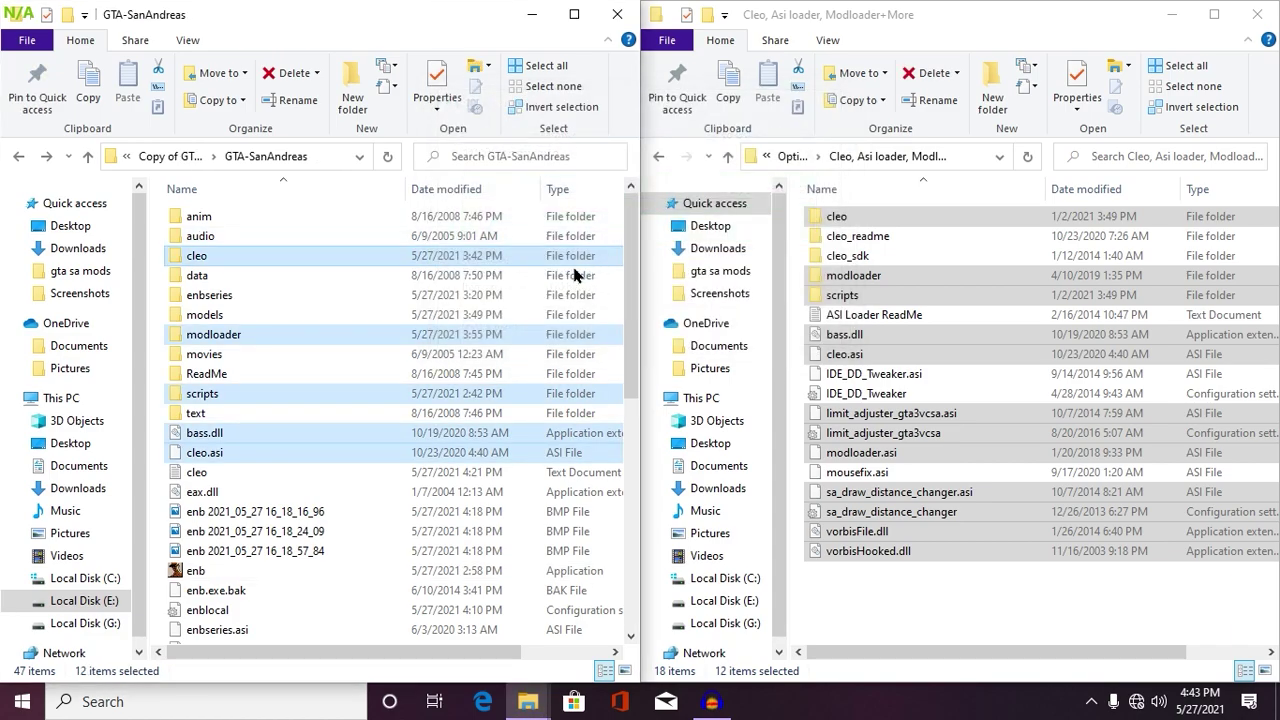
Step: Copy the three streammemfix .asi files from the Graphics Fix (Textures Not loading) folder into the GTA-SanAndreas folder
key("alt+Left")
double_click(890, 315)
left_click(893, 216)
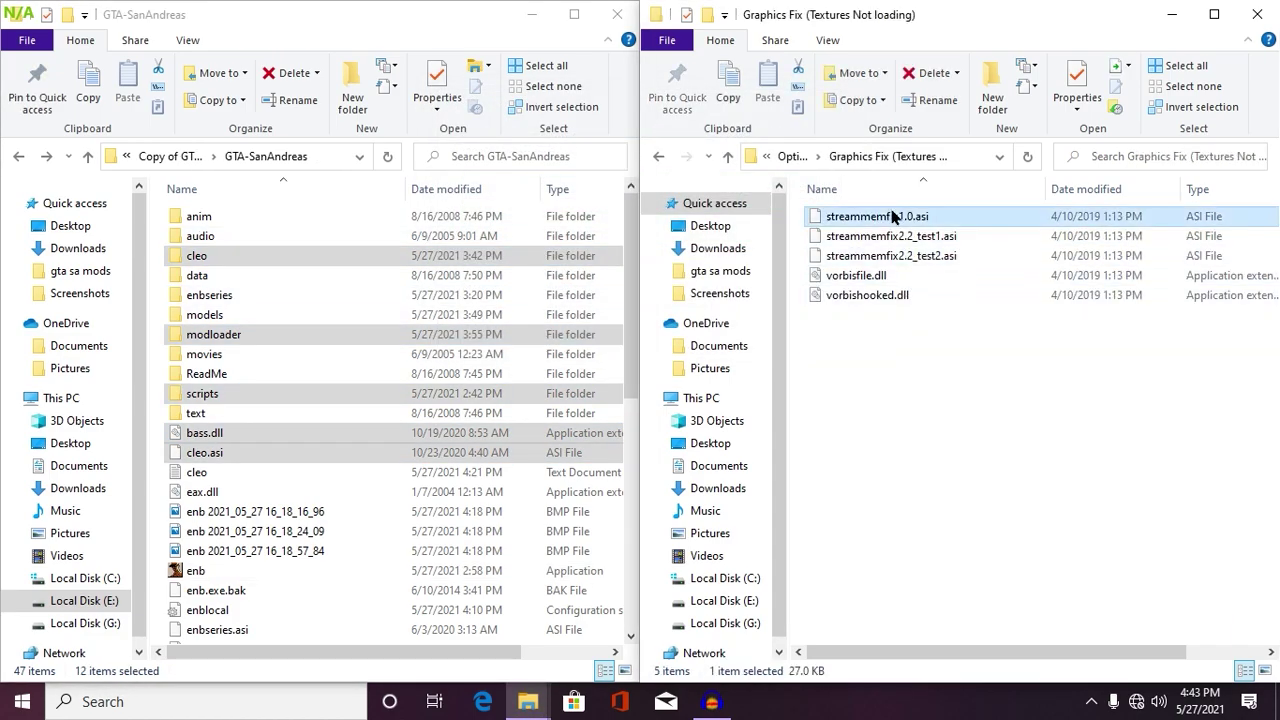
left_click(914, 255, "shift")
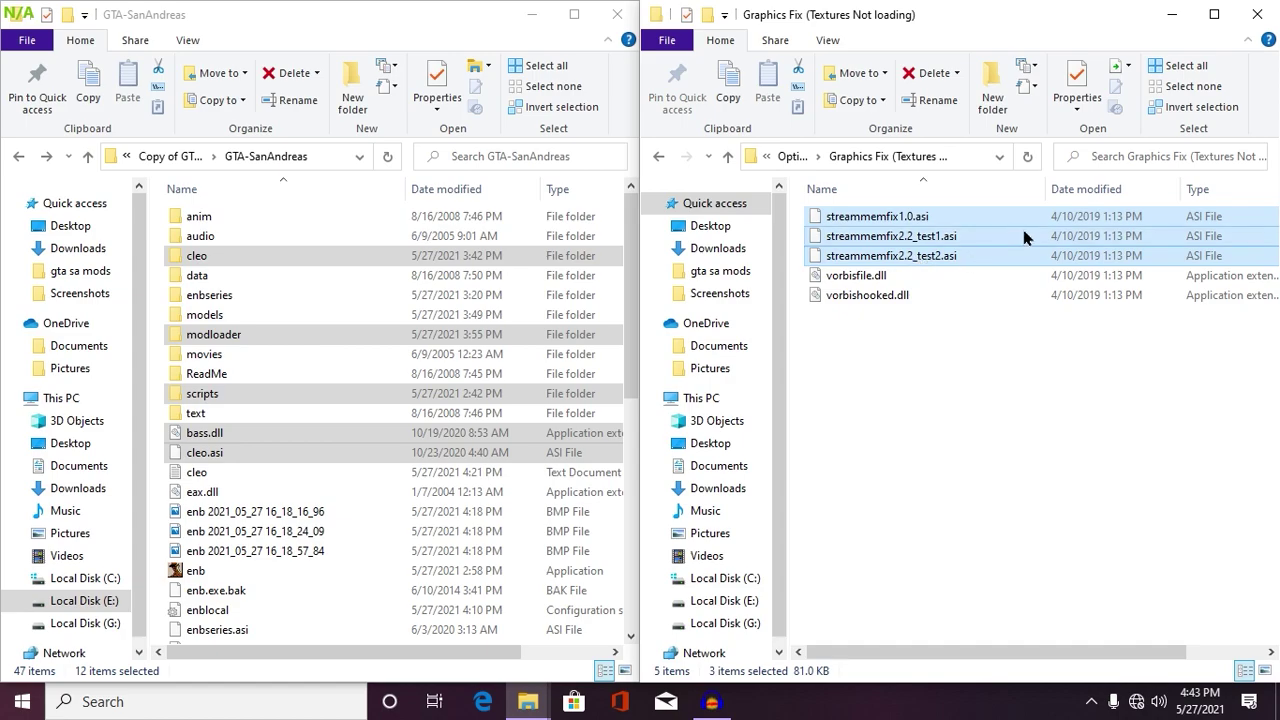
left_click_drag(1012, 238, 425, 505)
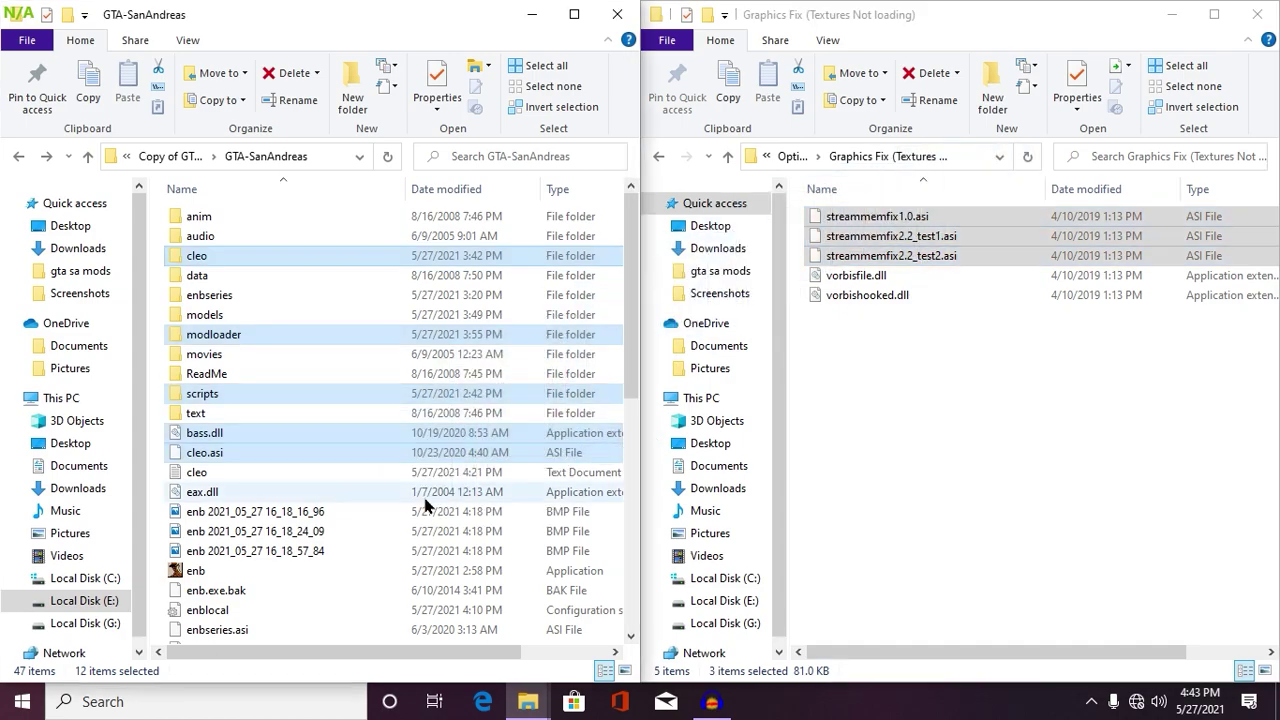
left_click(1093, 347)
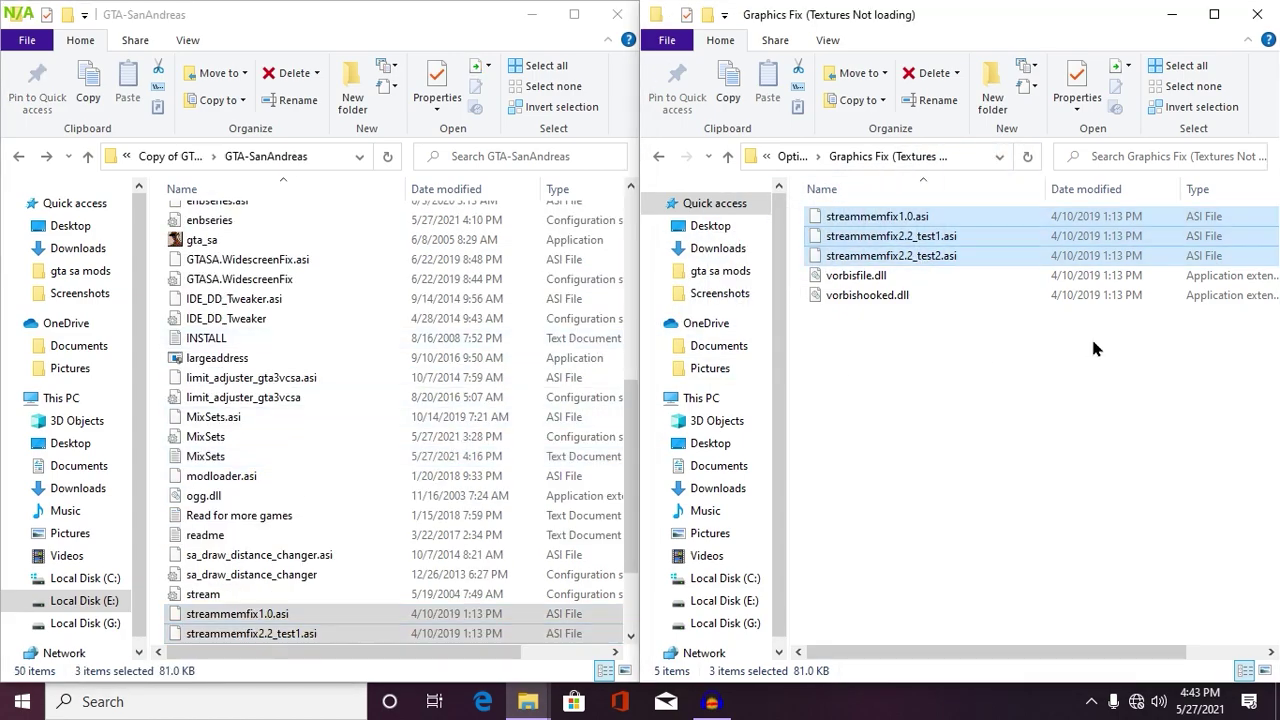
Step: Copy all four files from the RZL Trainer (Press F2) folder into the cleo folder of GTA-SanAndreas
key("alt+Left")
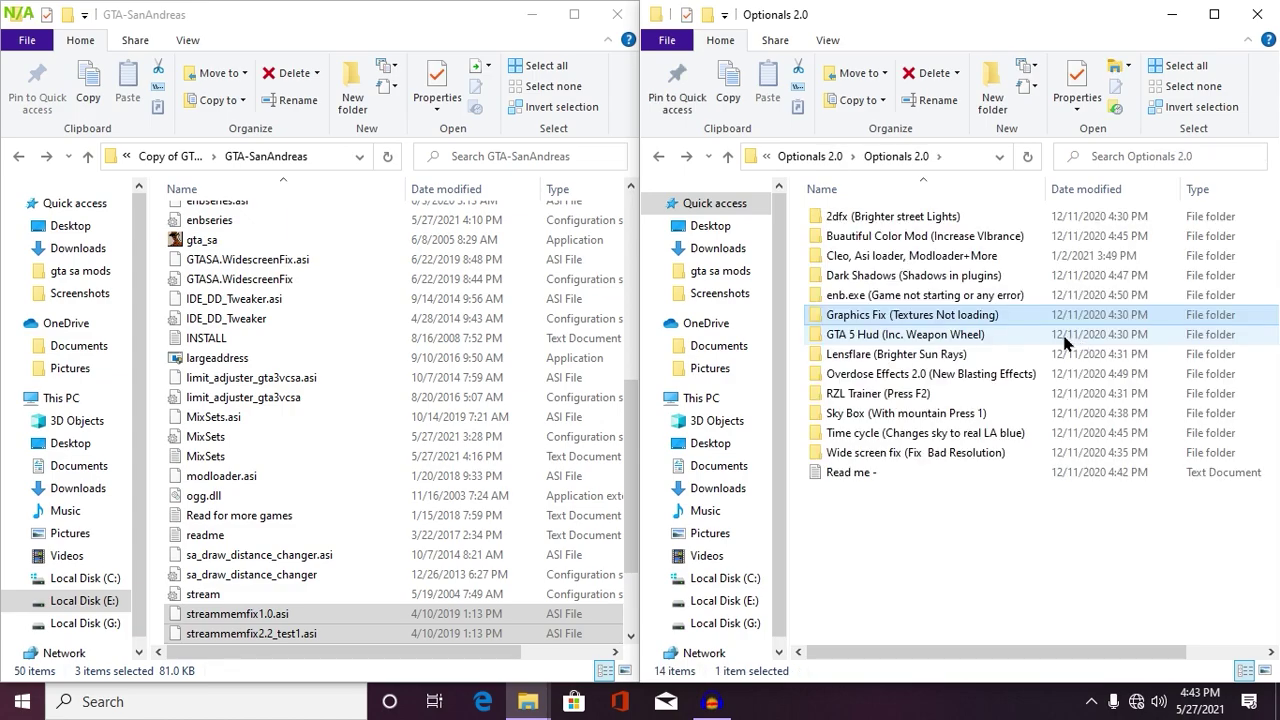
double_click(907, 393)
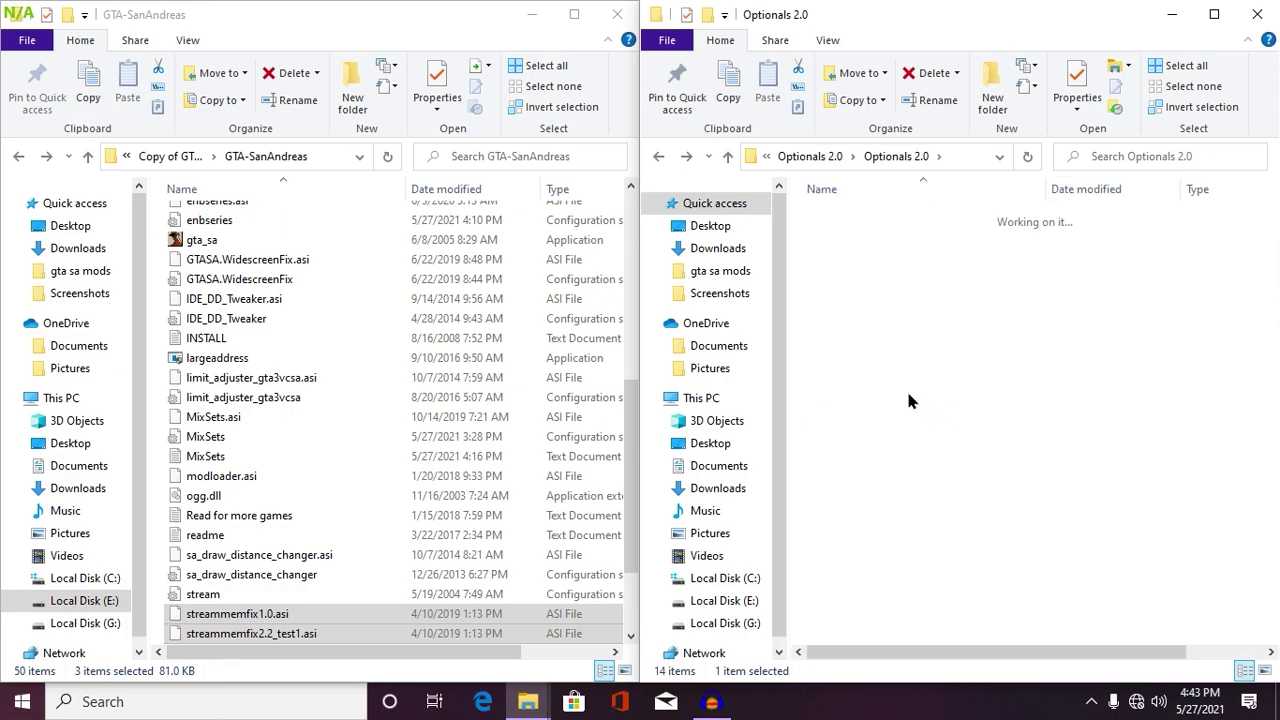
left_click_drag(895, 432, 888, 206)
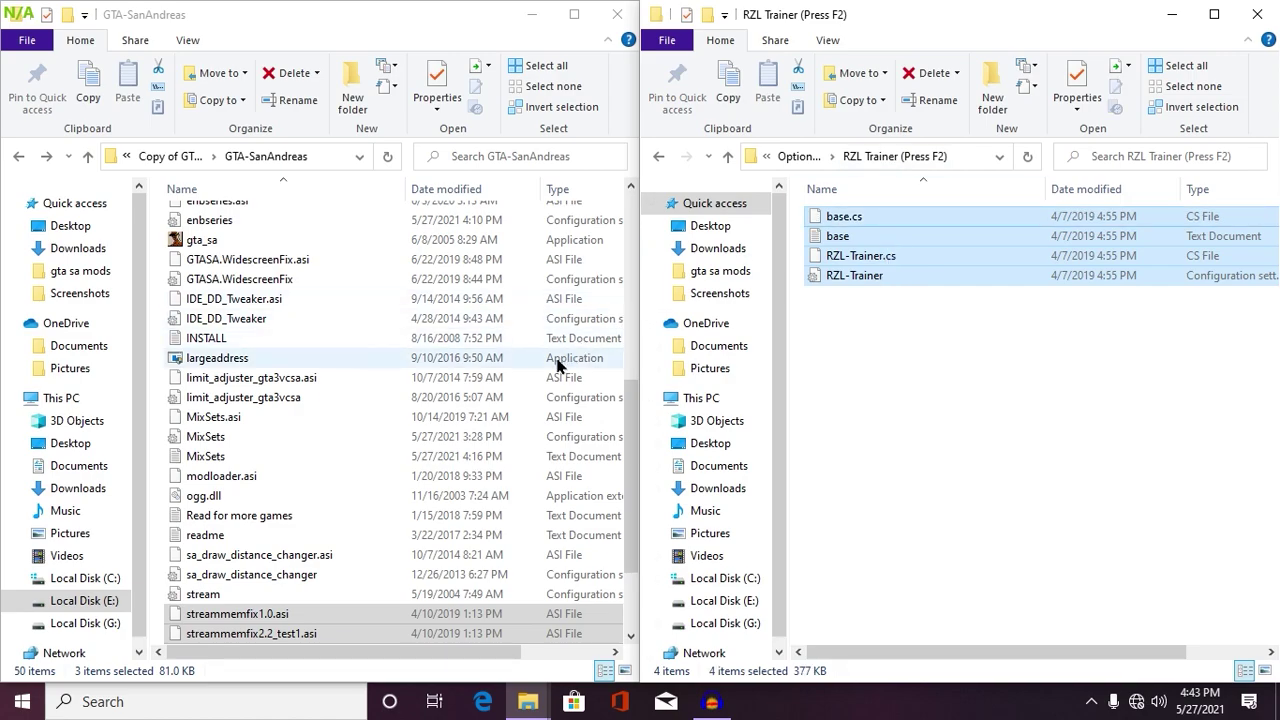
scroll(560, 375, "up", 10)
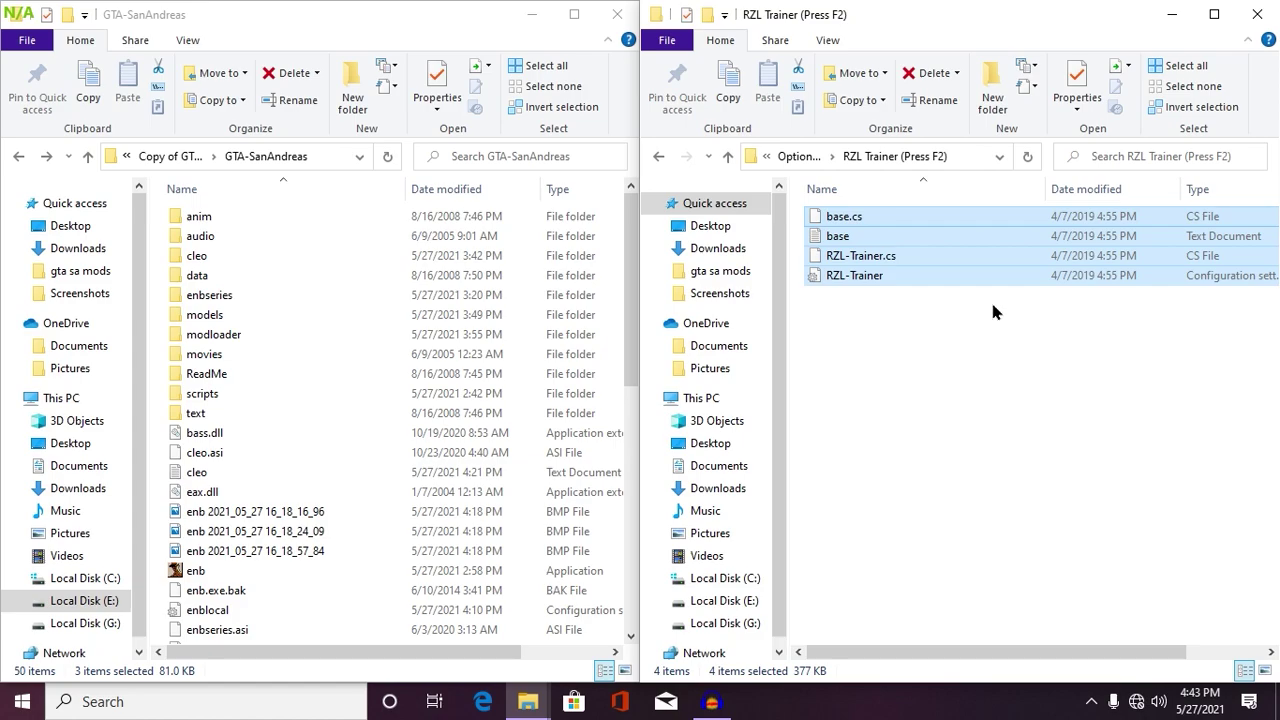
left_click_drag(943, 263, 332, 262)
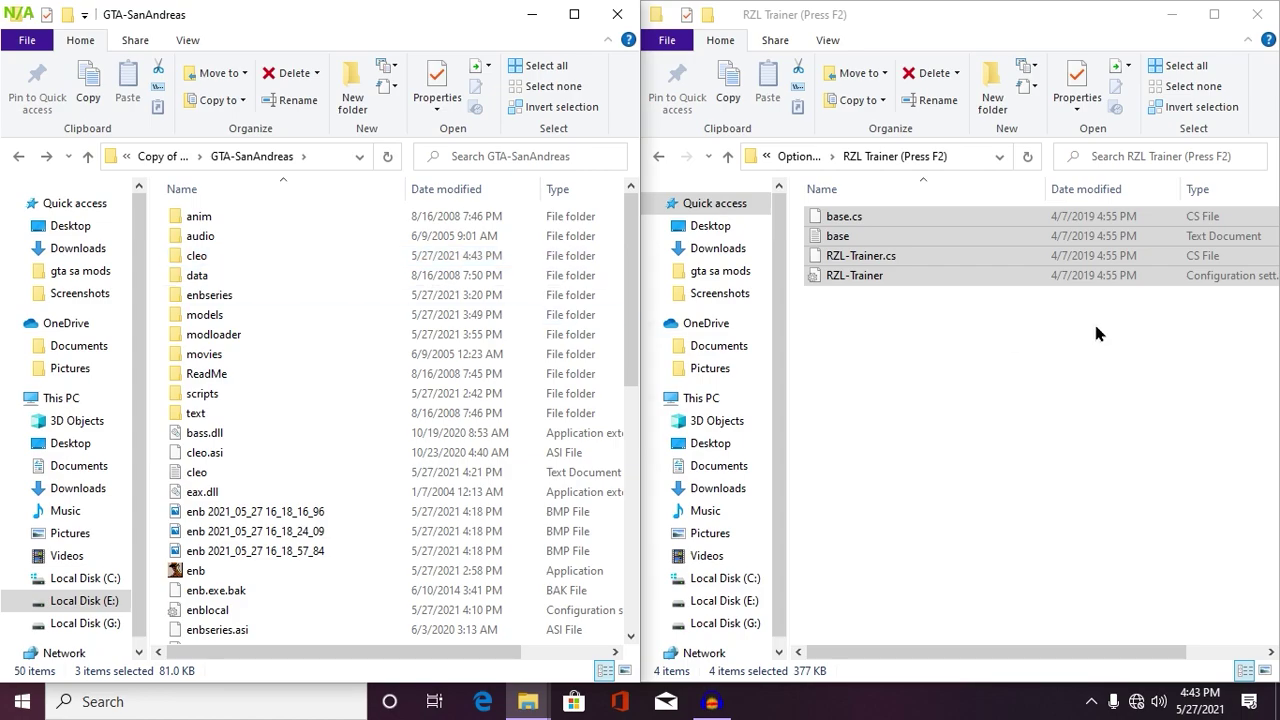
left_click(1045, 319)
Step: Copy GTASA.WidescreenFix.asi and the GTASA.WidescreenFix settings file from the Wide screen fix scripts folder into GTA-SanAndreas, replacing the existing files
key("alt+Left")
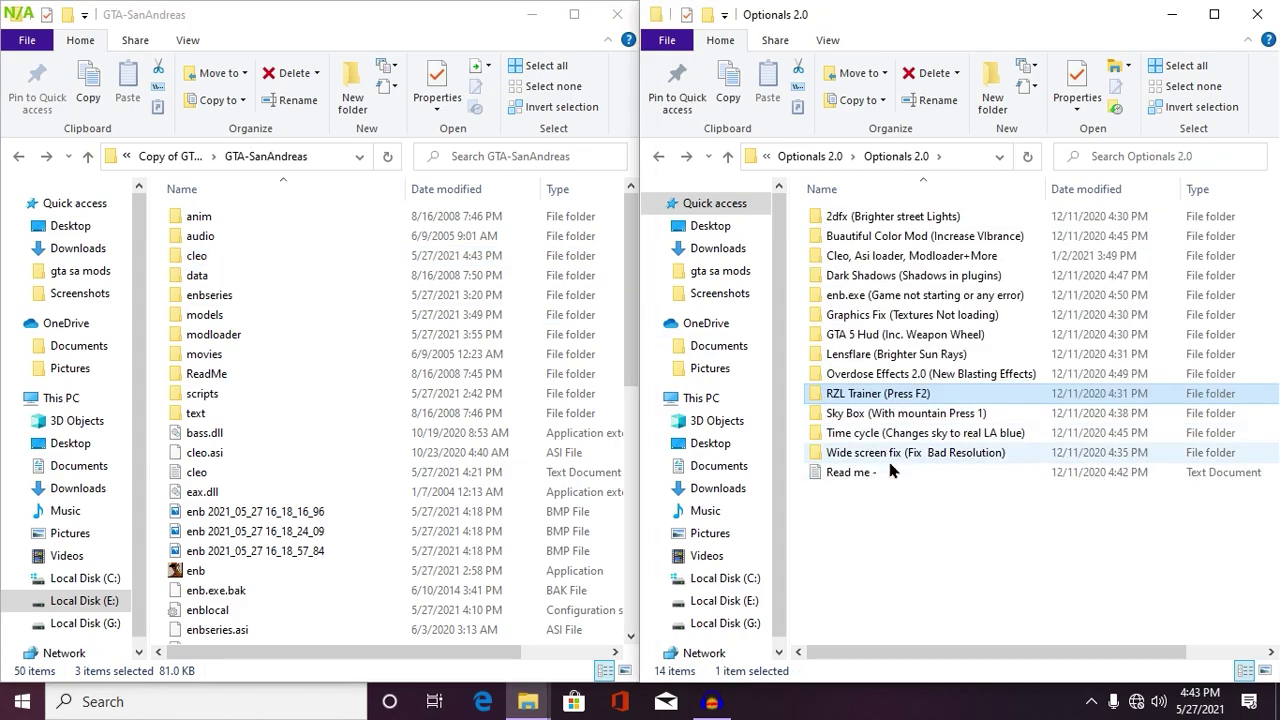
double_click(889, 454)
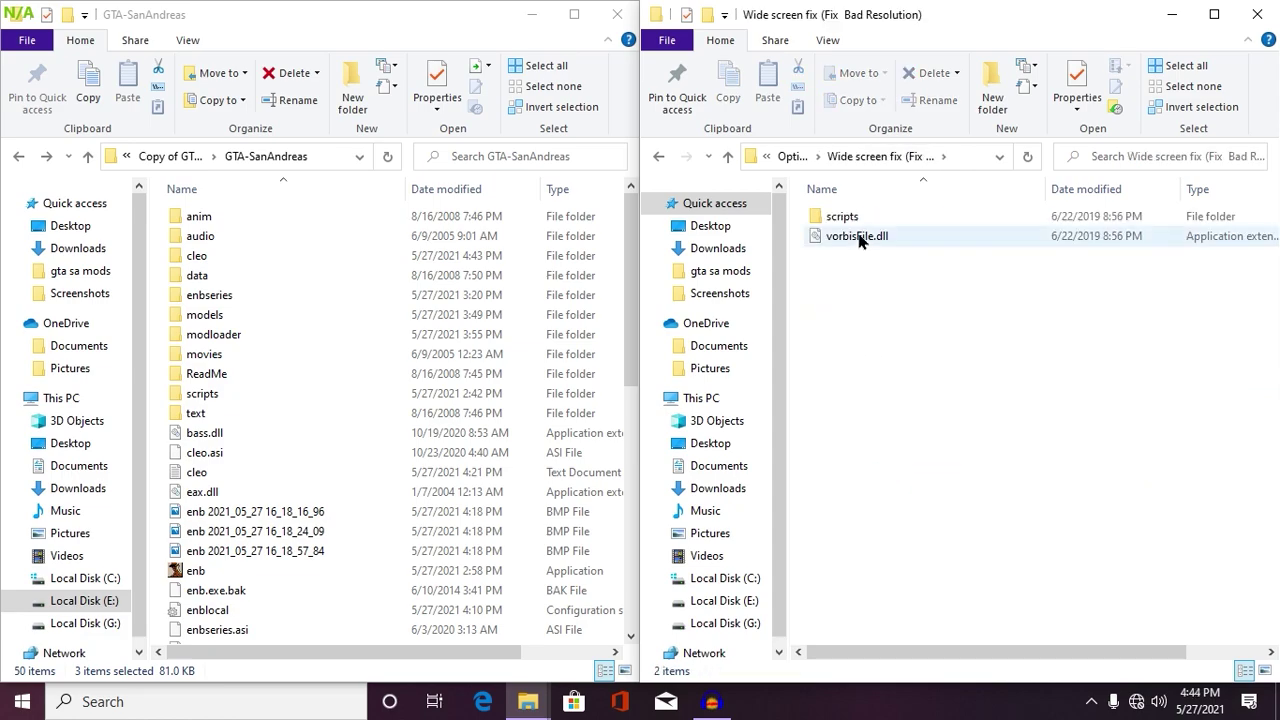
double_click(845, 218)
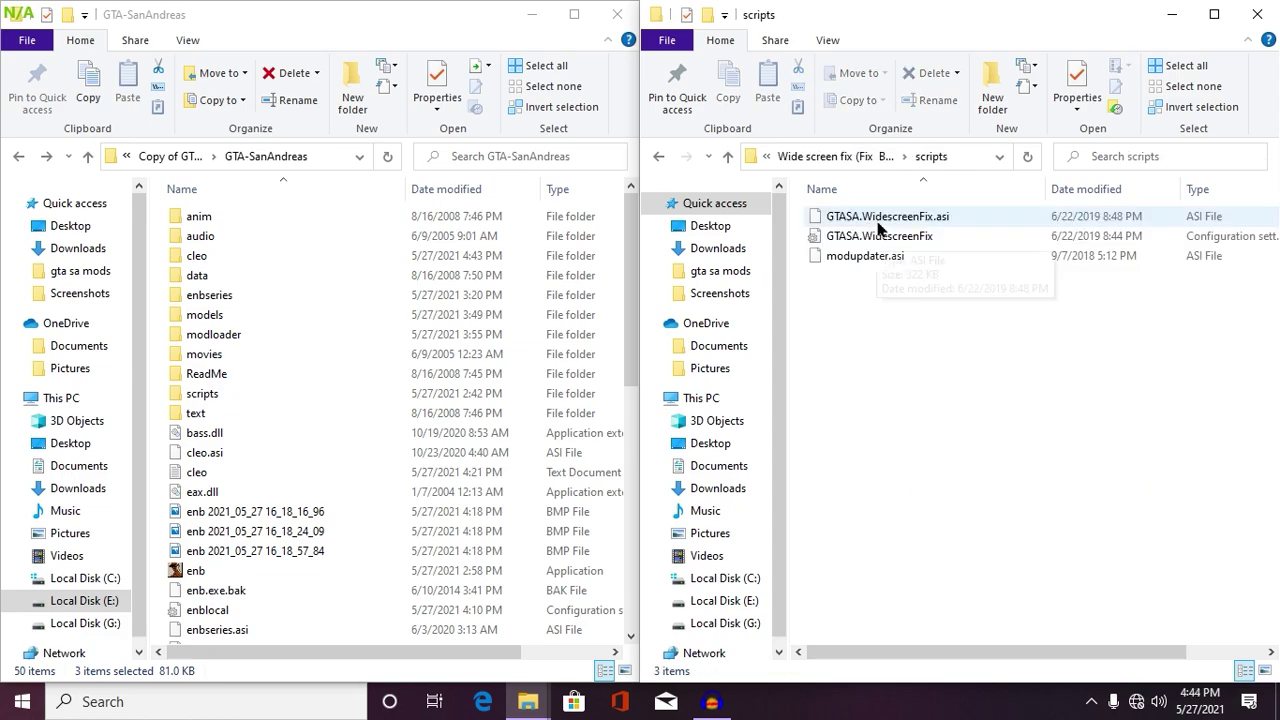
left_click(878, 222)
left_click(894, 237, "ctrl")
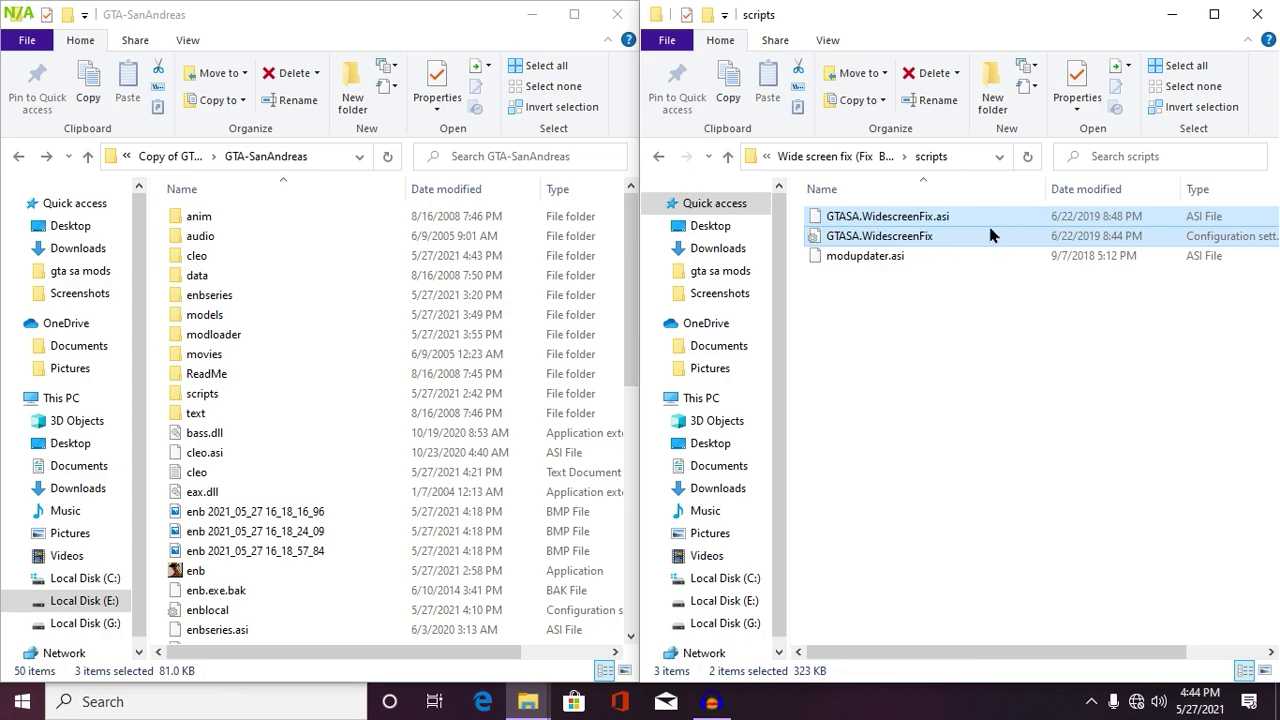
left_click_drag(990, 234, 505, 480)
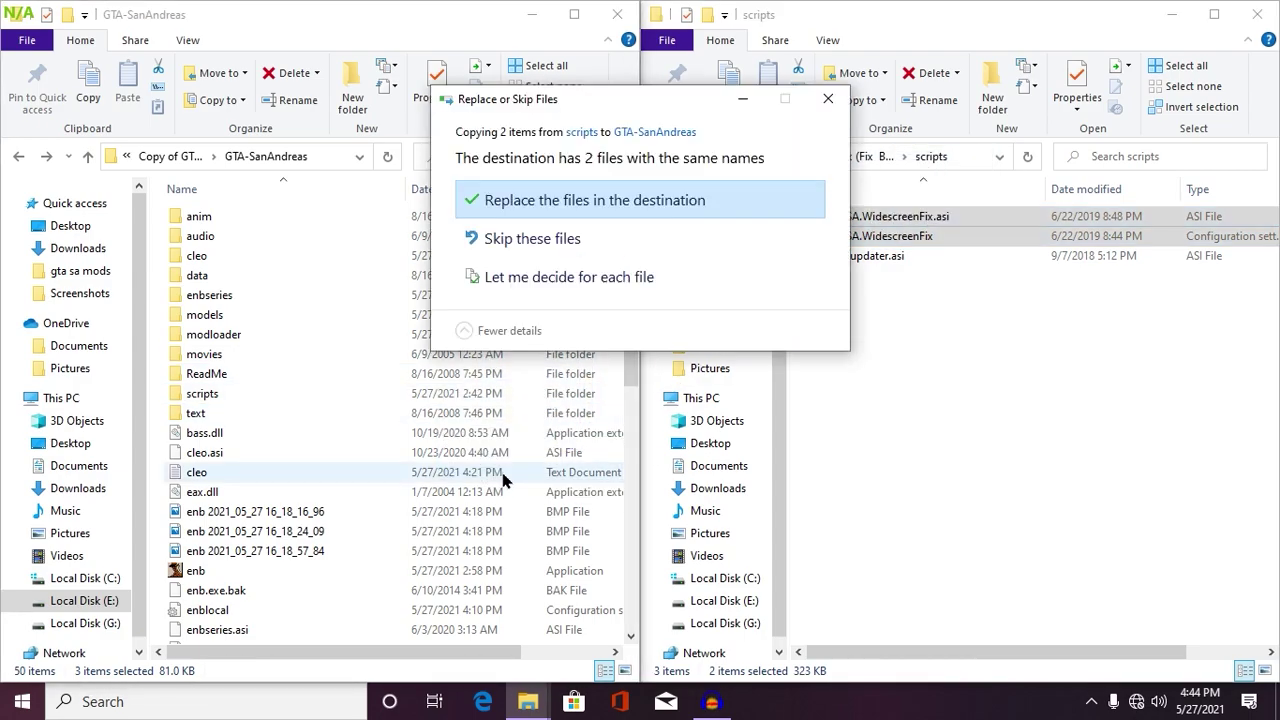
left_click(601, 199)
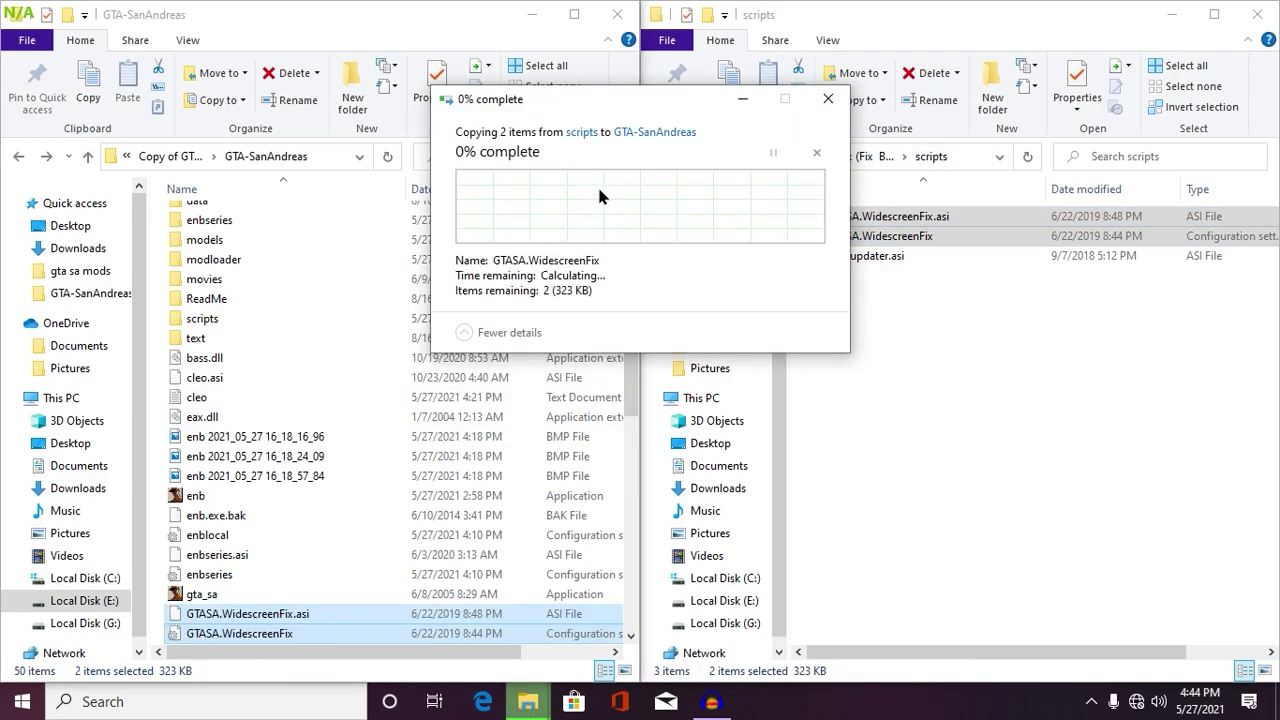
left_click(1043, 109)
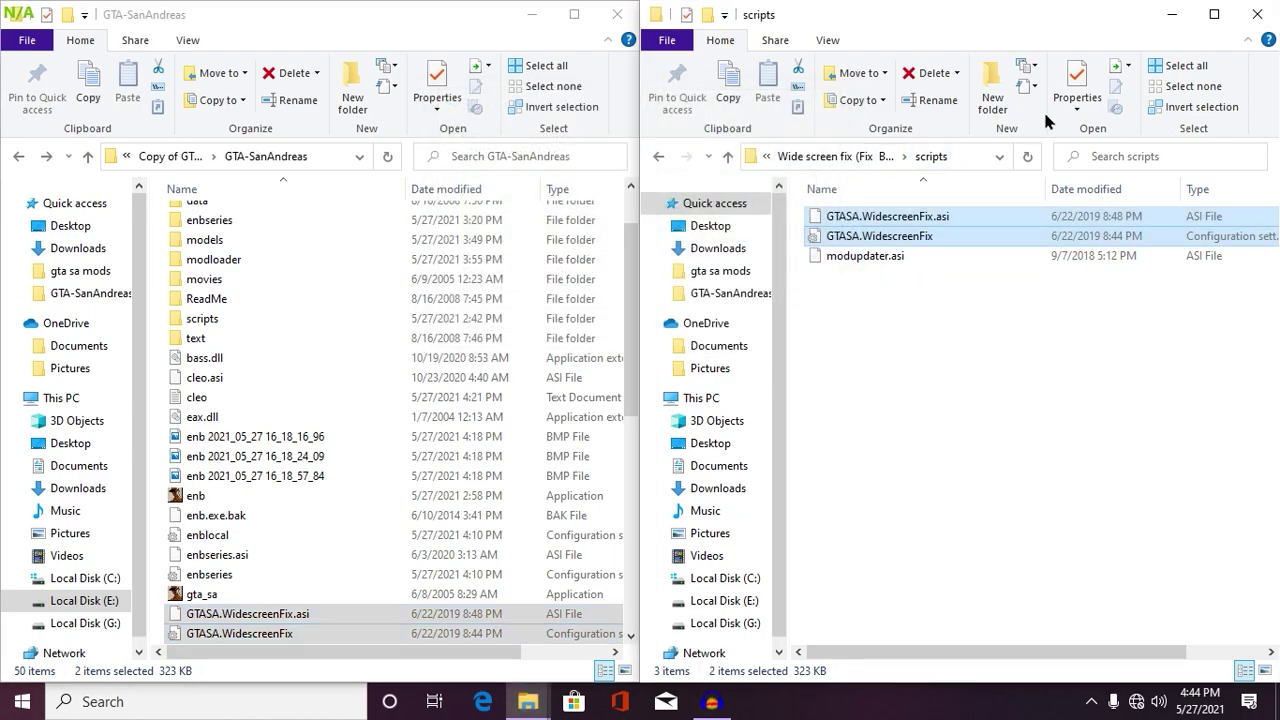
left_click(1062, 367)
key("BackSpace")
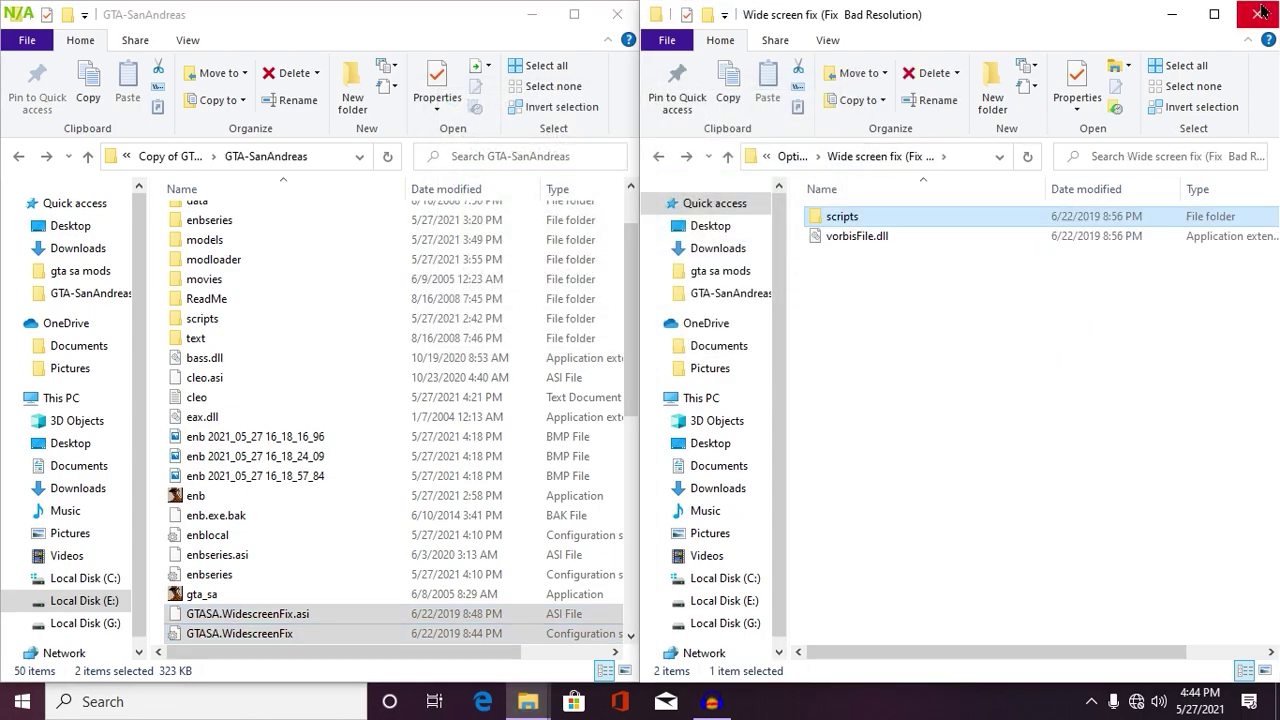
left_click(1258, 14)
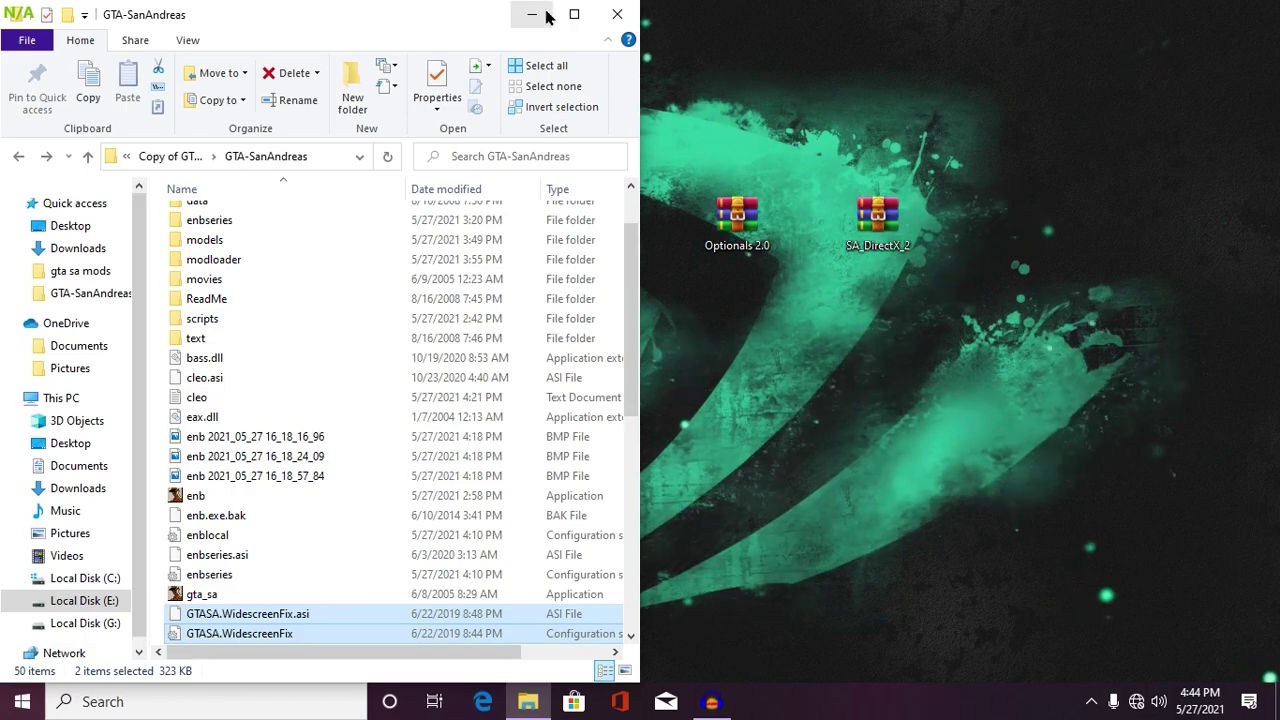
Step: Extract the SA_DirectX_2 archive into its own desktop folder and open its SA_DirectX 2.0 - Single Player folder
left_click(546, 16)
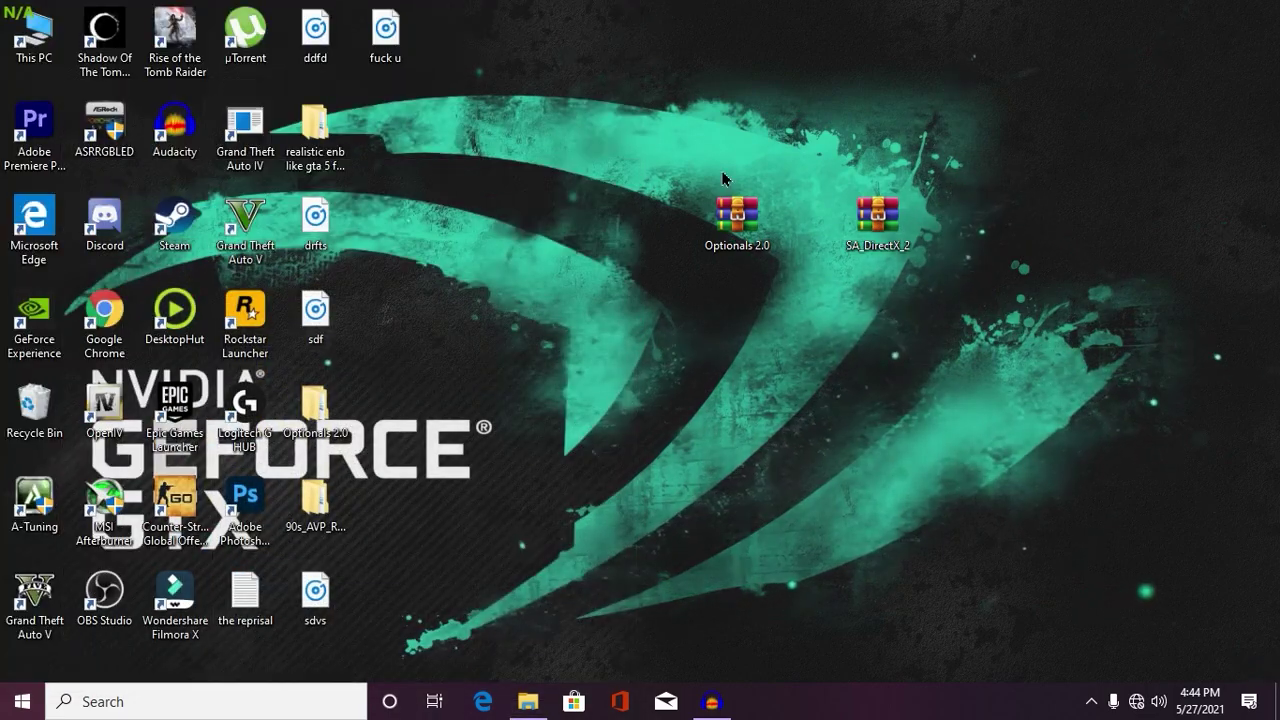
right_click(902, 212)
left_click(936, 268)
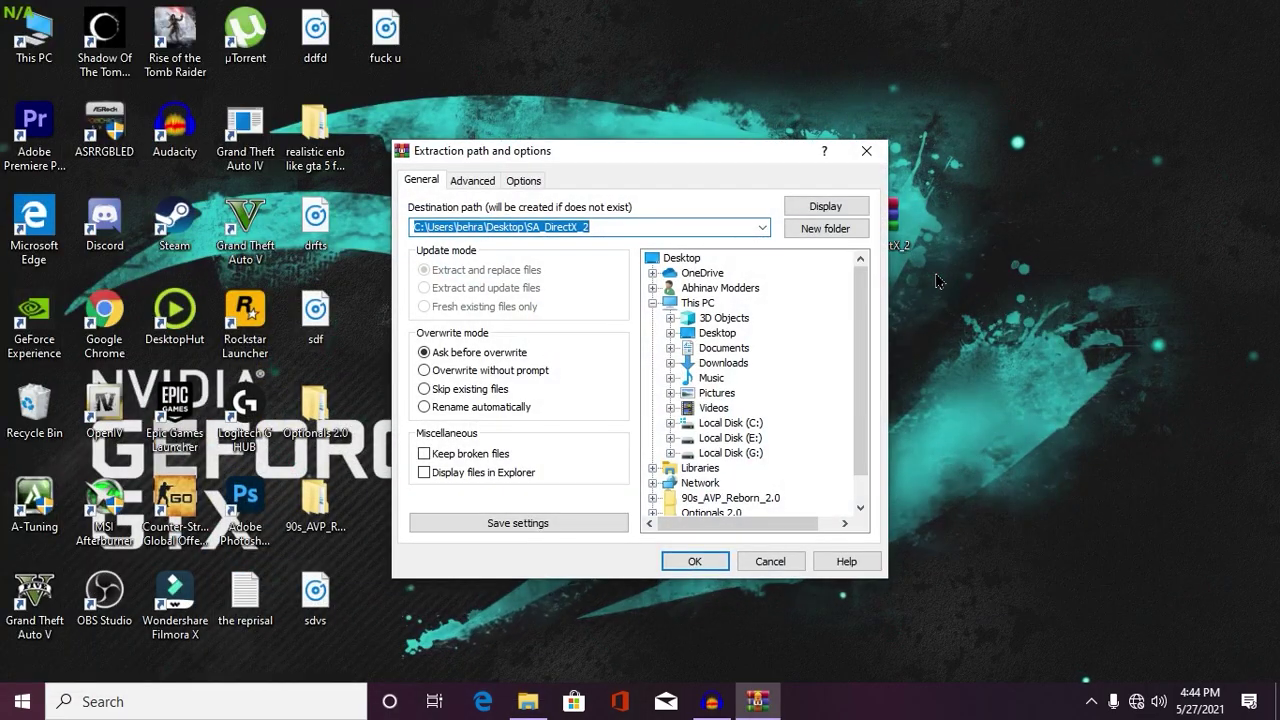
key("Return")
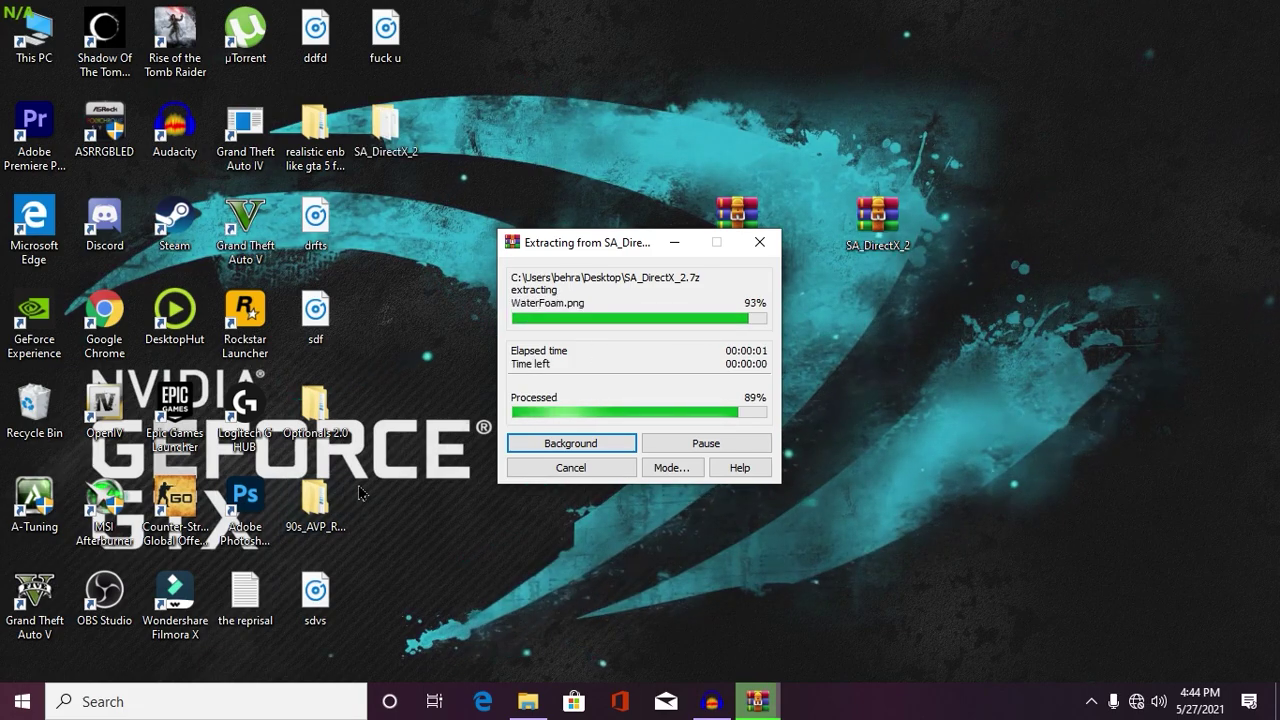
double_click(400, 140)
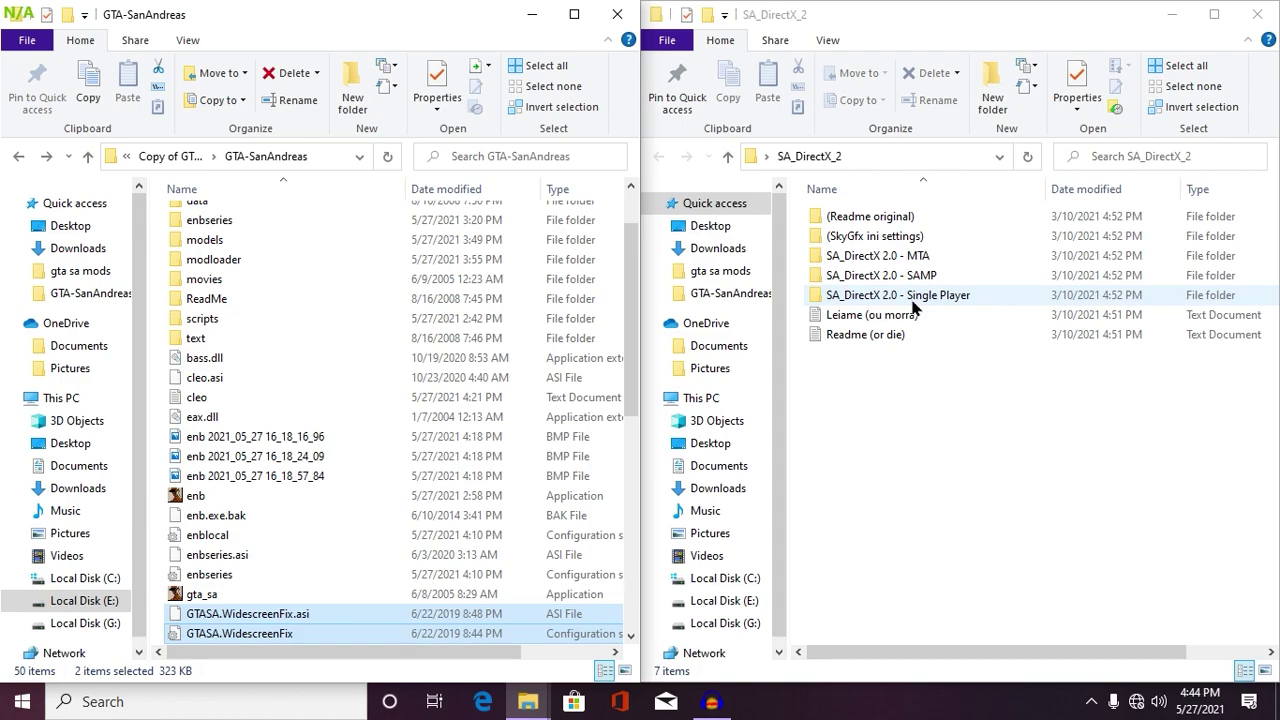
double_click(912, 299)
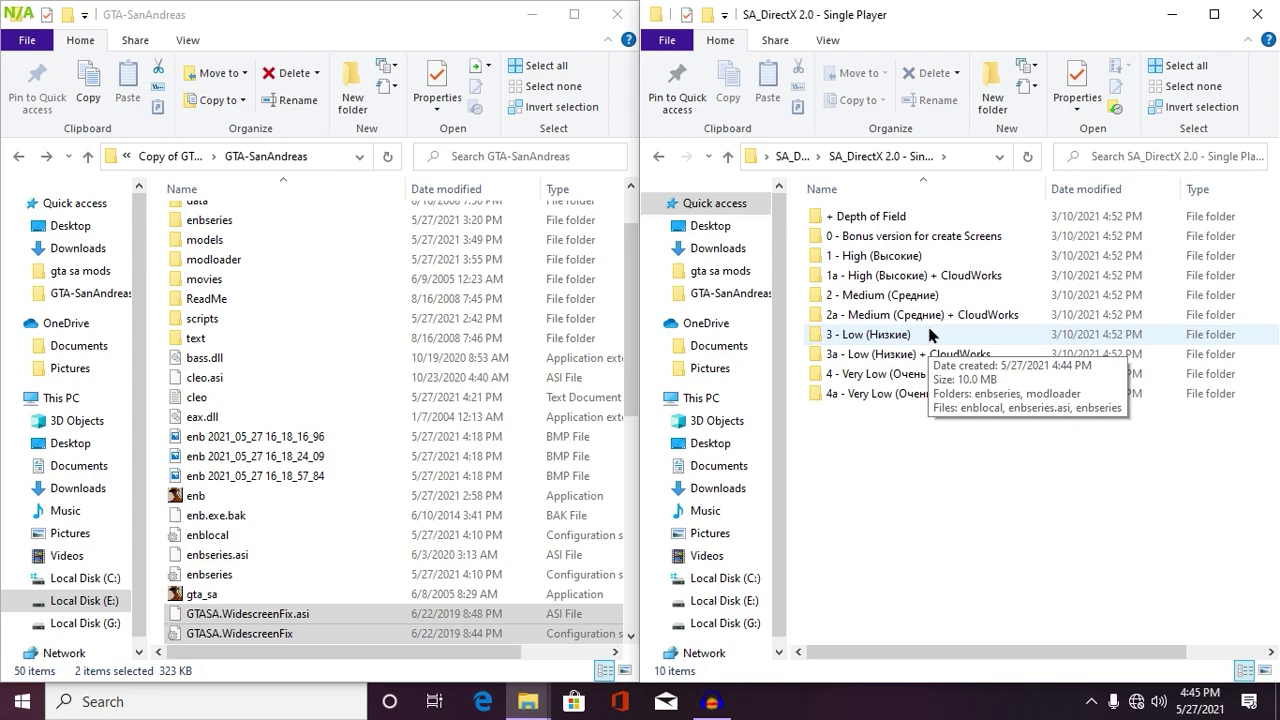
Step: Compare the Single Player quality presets from High to Very Low, including the variants with CloudWorks
left_click_drag(927, 512, 848, 219)
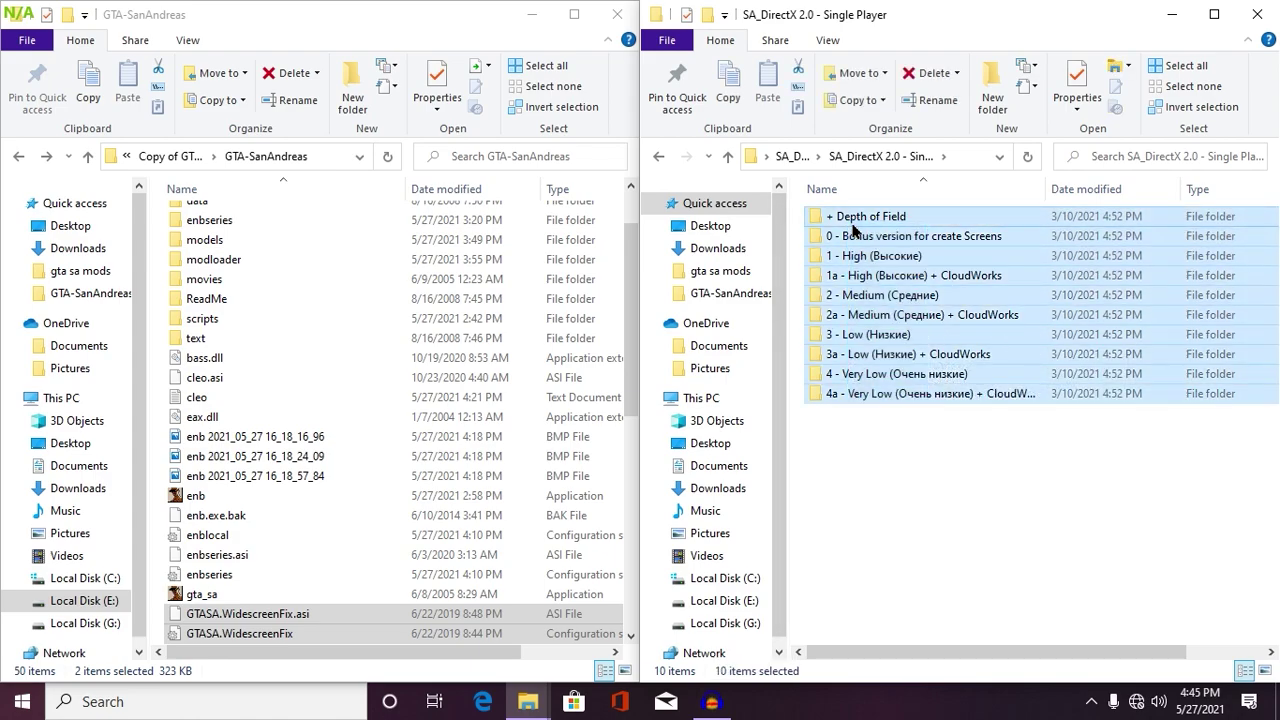
left_click(875, 396)
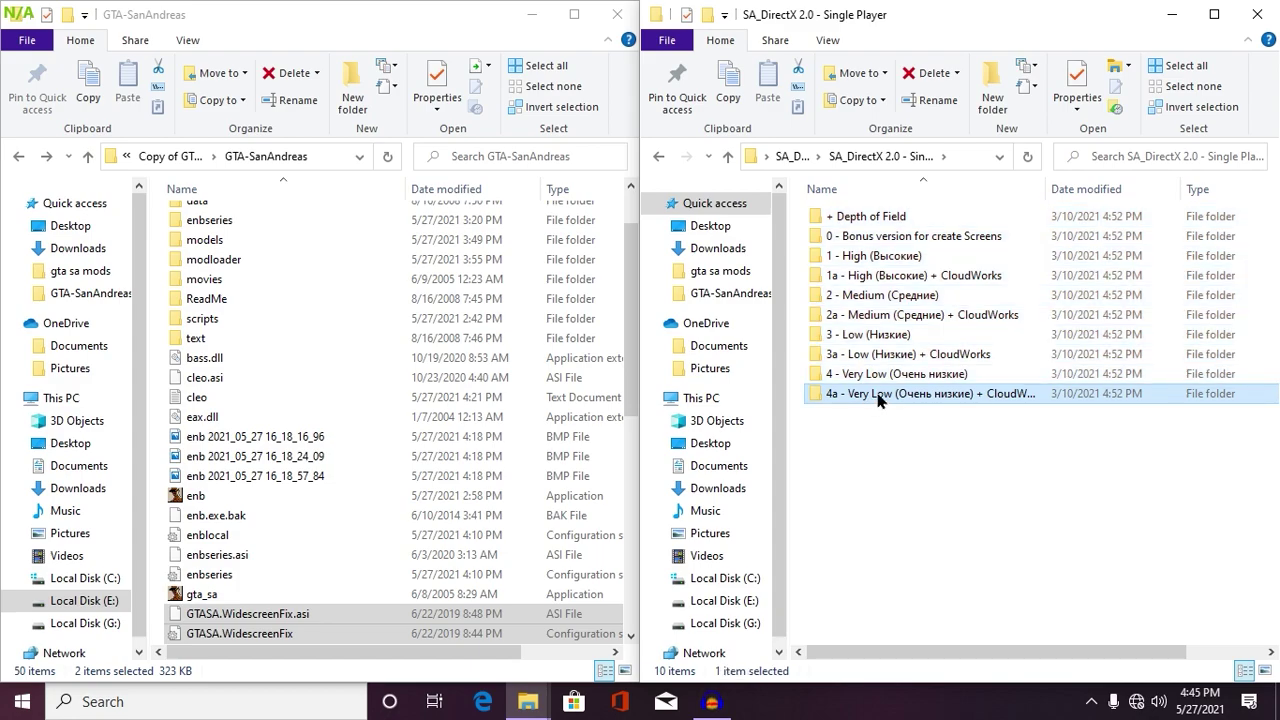
left_click(963, 379)
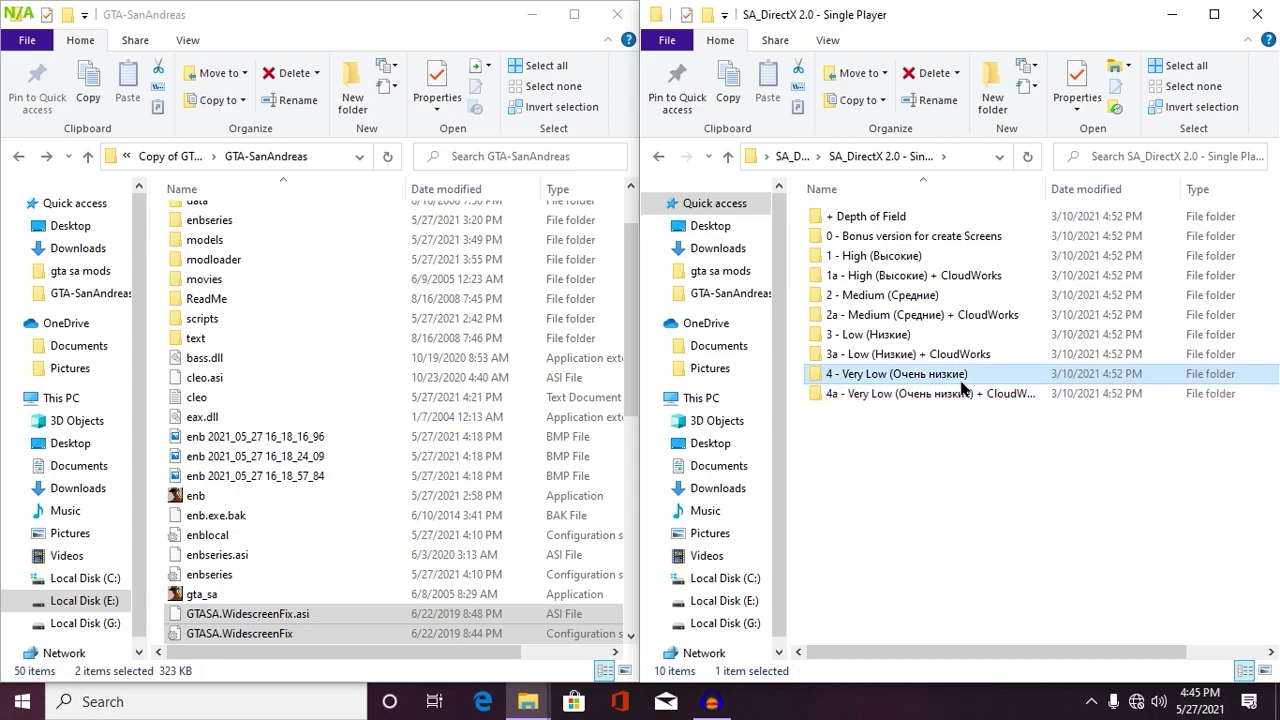
left_click(898, 395)
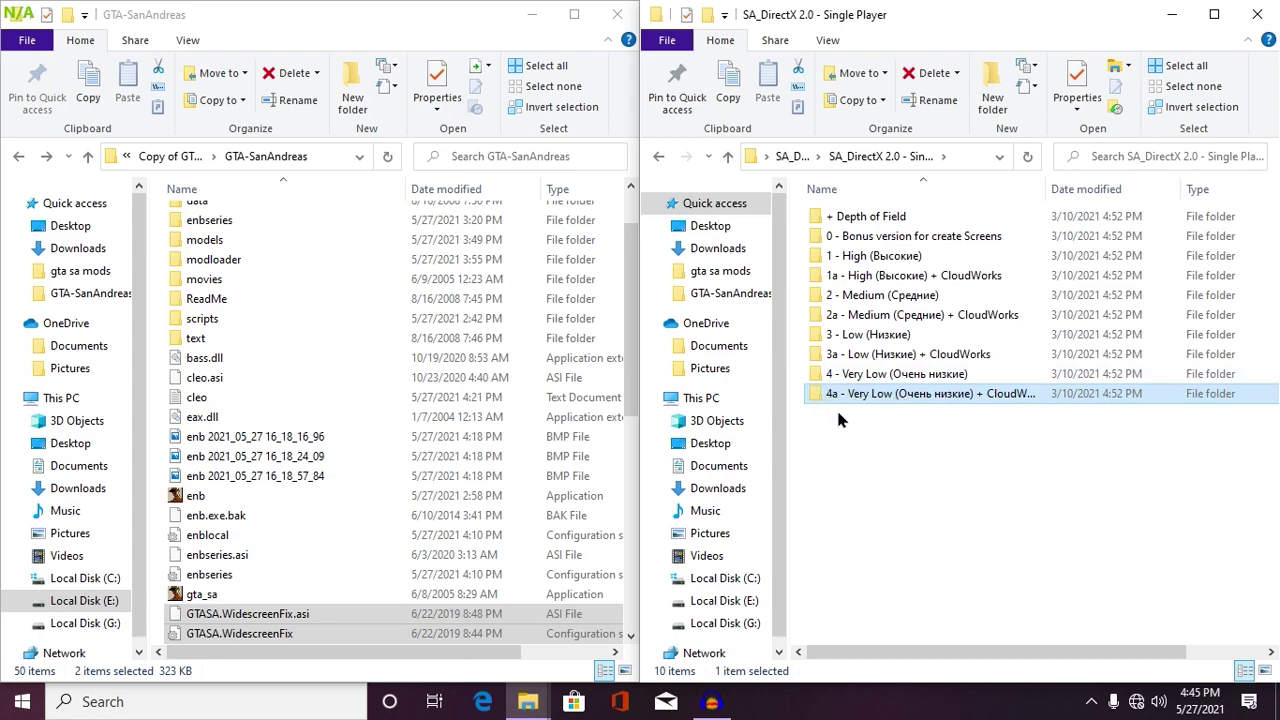
left_click(860, 354)
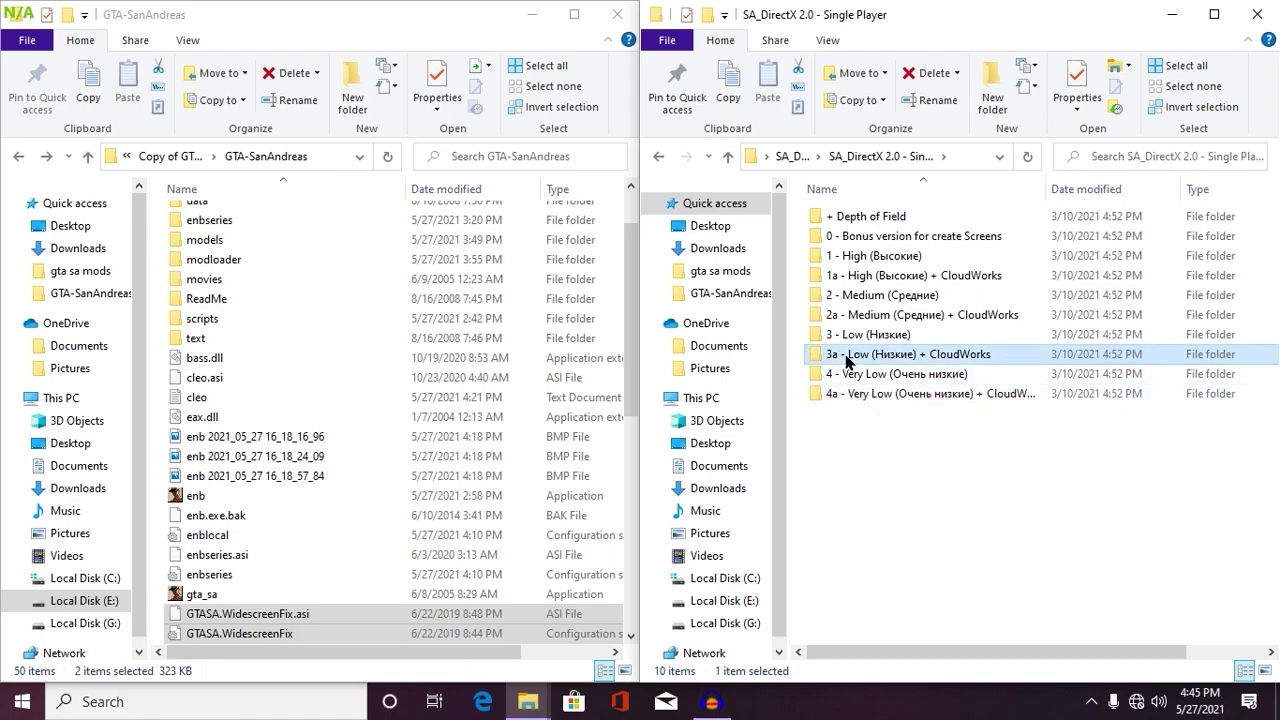
left_click(825, 395)
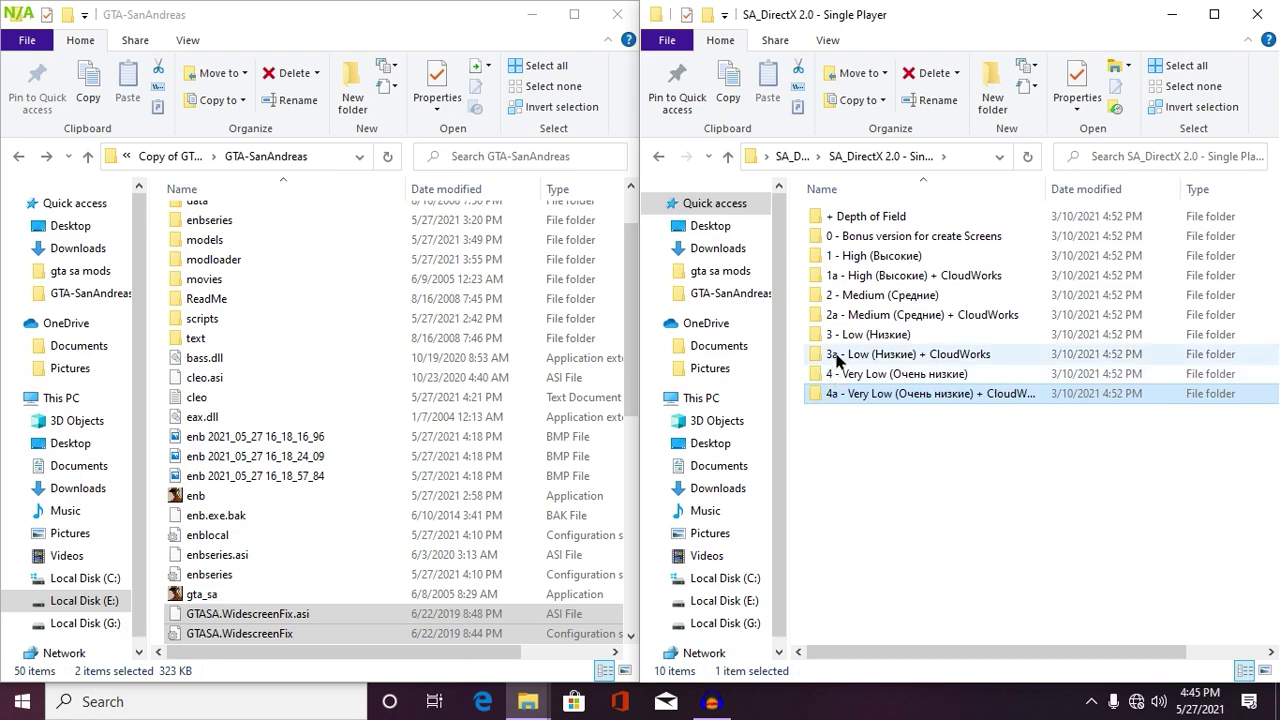
left_click(838, 358)
left_click(840, 315)
left_click(873, 395)
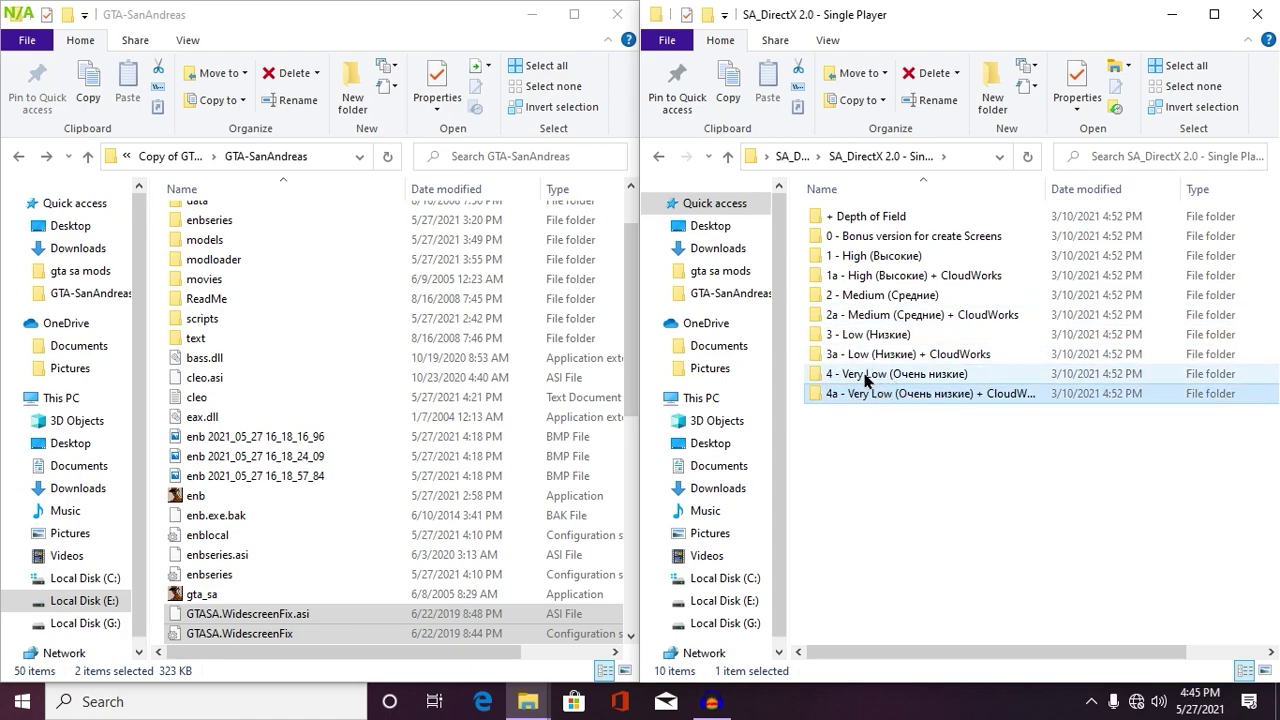
left_click(866, 376)
mouse_move(876, 386)
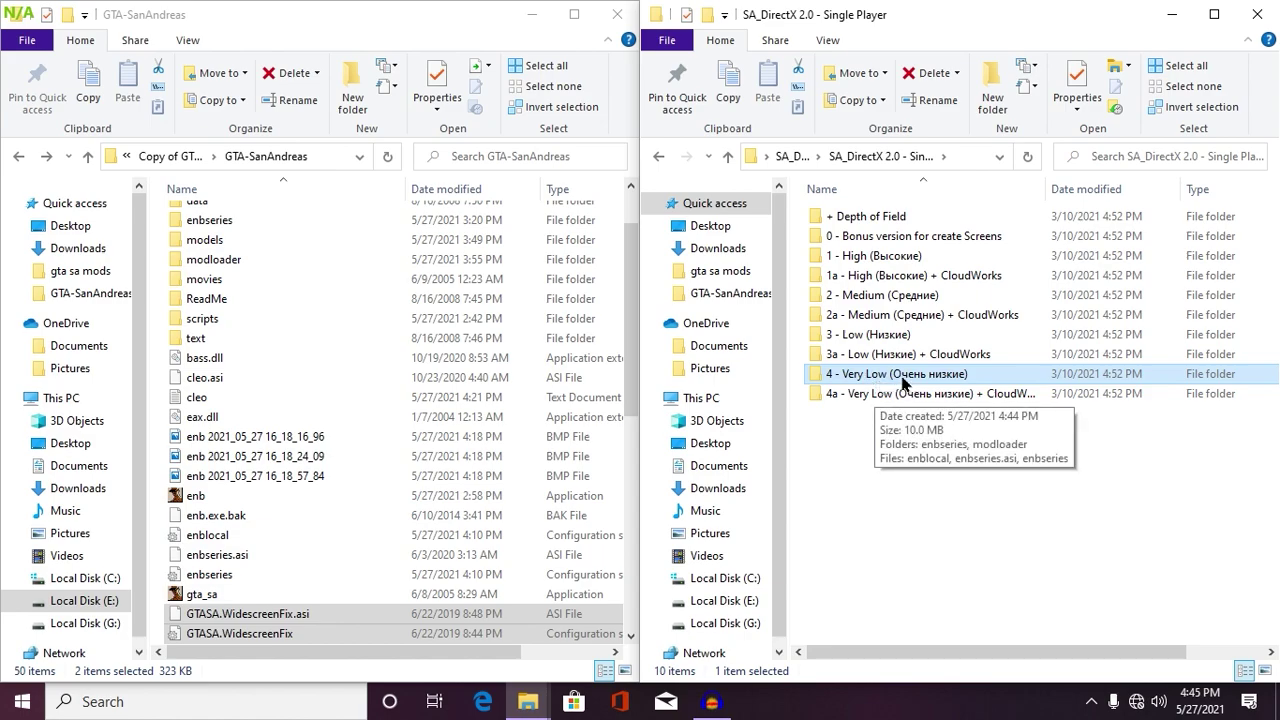
mouse_move(918, 396)
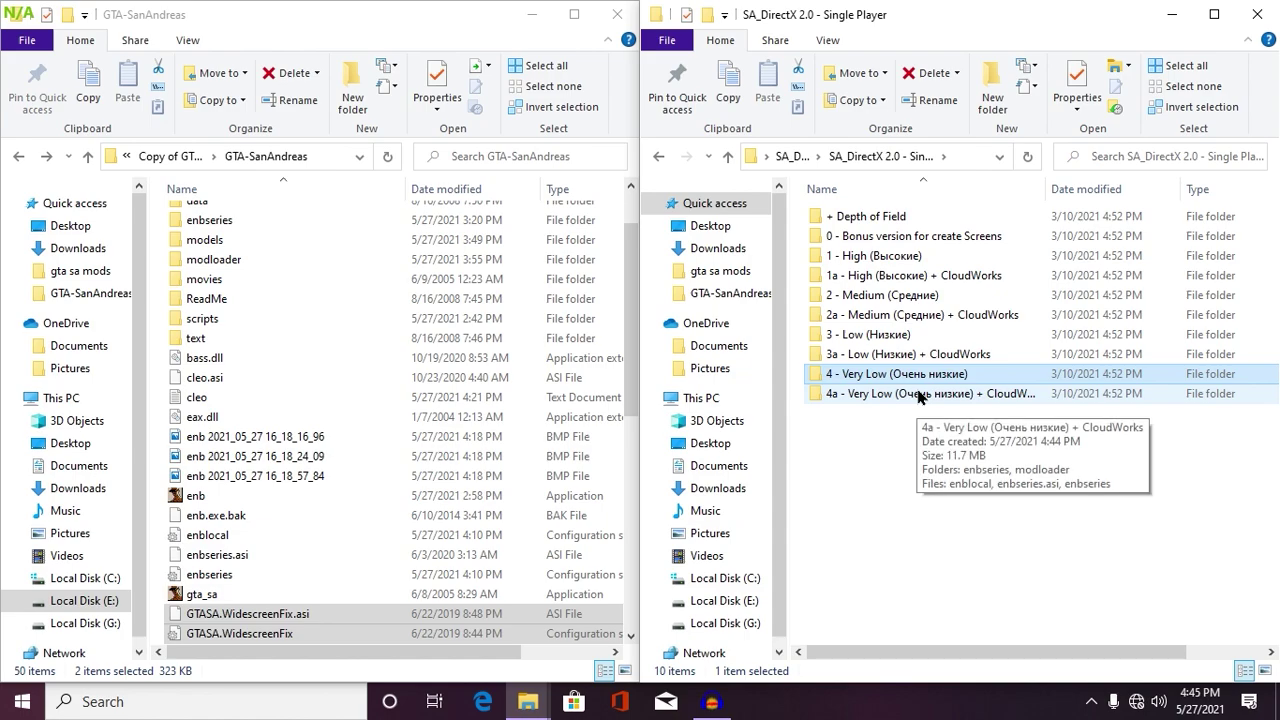
Step: Copy everything from the 4a - Very Low + CloudWorks preset folder into GTA-SanAndreas, replacing the existing files
double_click(918, 396)
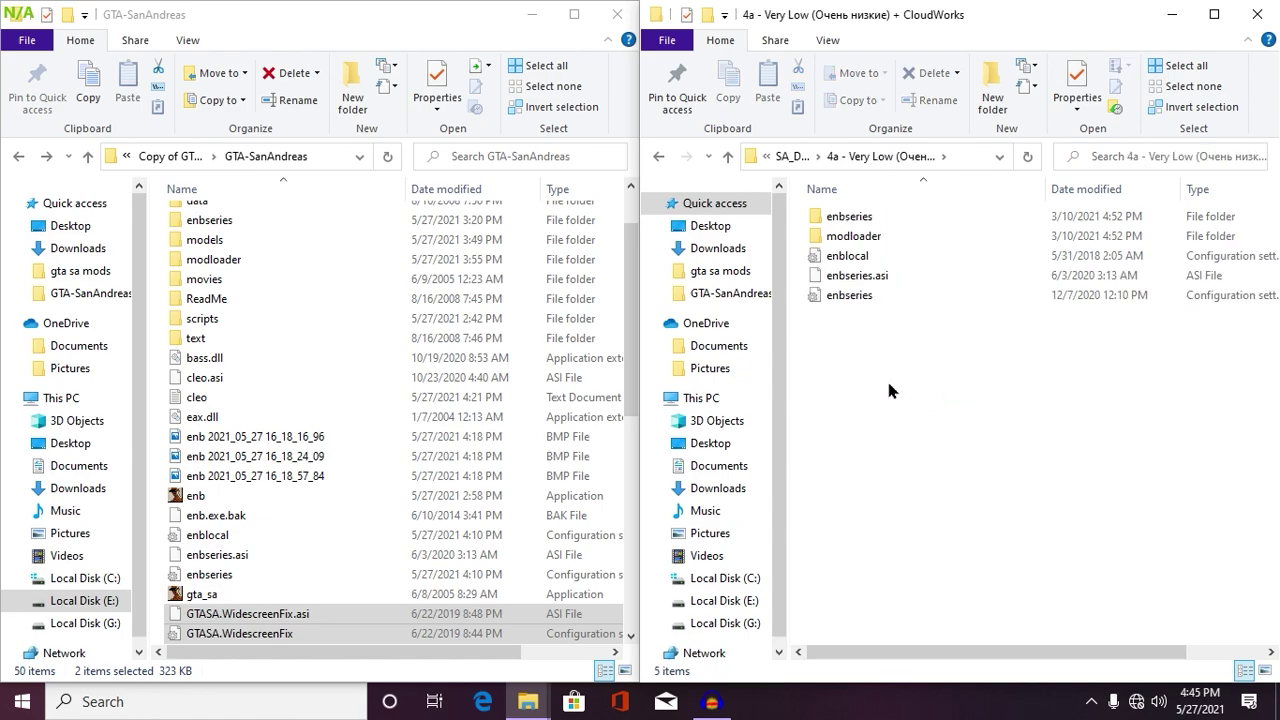
left_click_drag(888, 390, 434, 423)
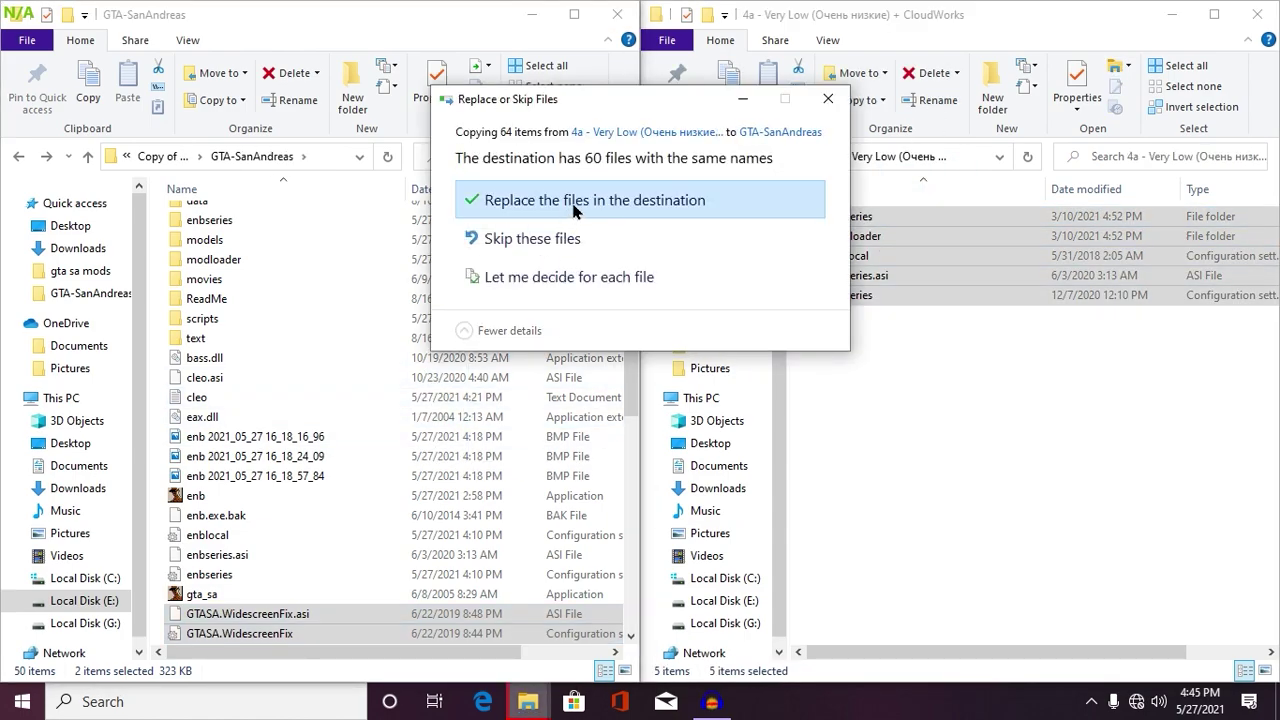
left_click(565, 200)
left_click(1257, 14)
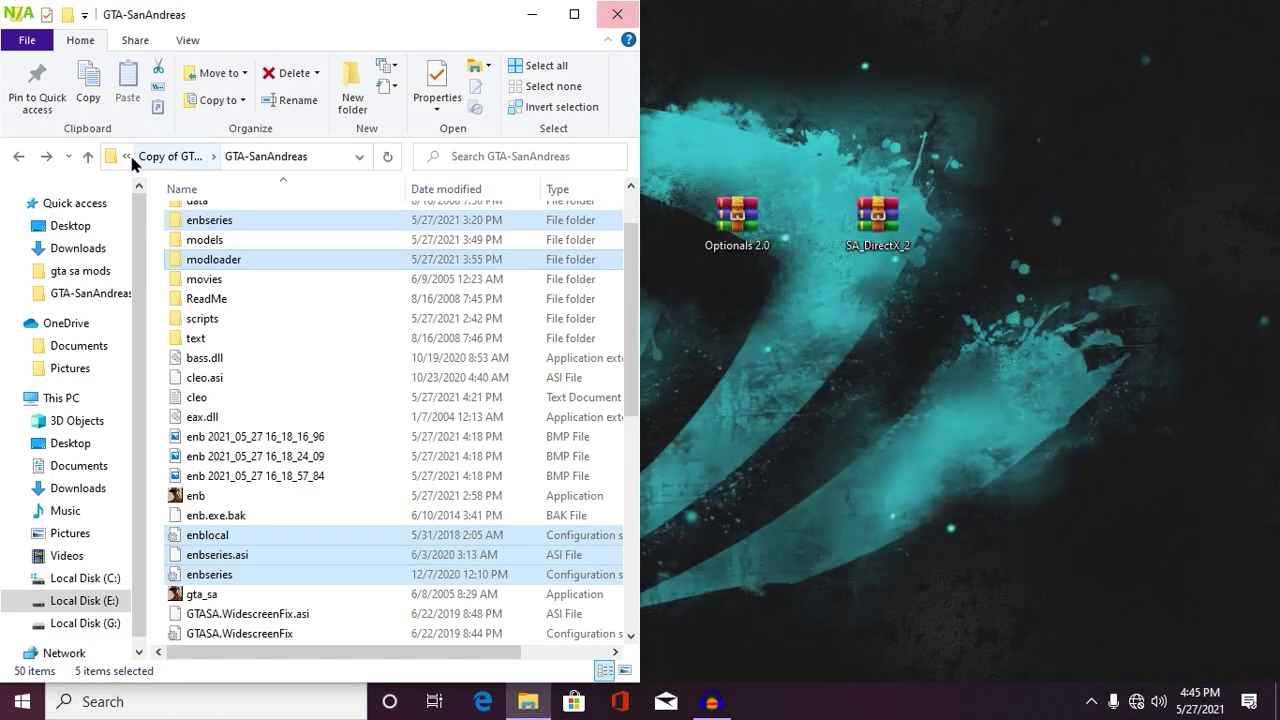
Step: Locate the enb application in the GTA-SanAndreas folder
left_click(560, 22)
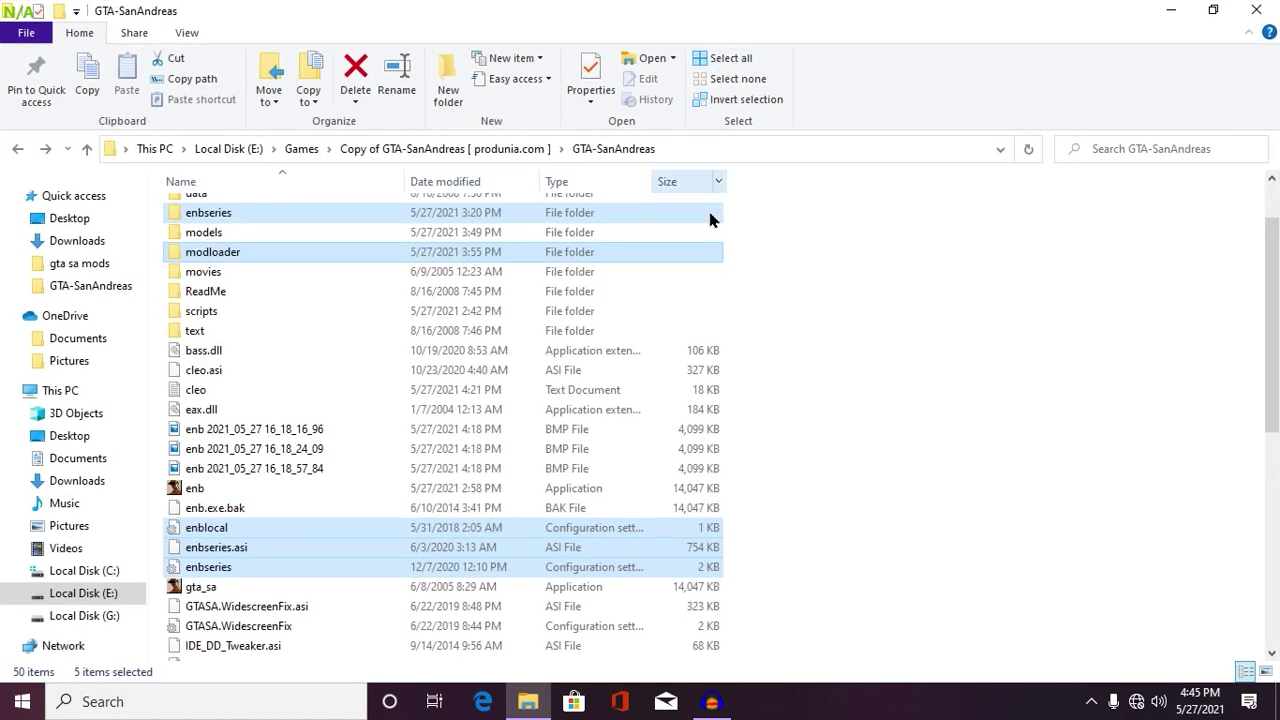
scroll(393, 425, "down", 3)
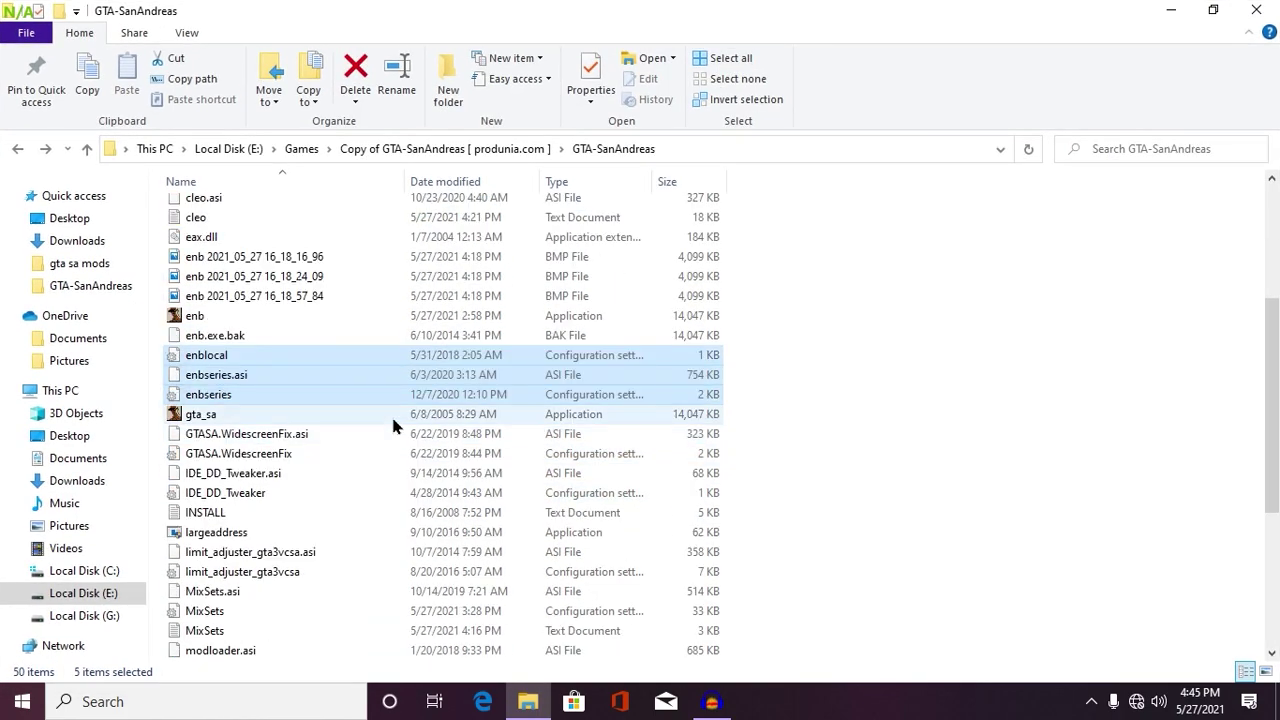
left_click(232, 315)
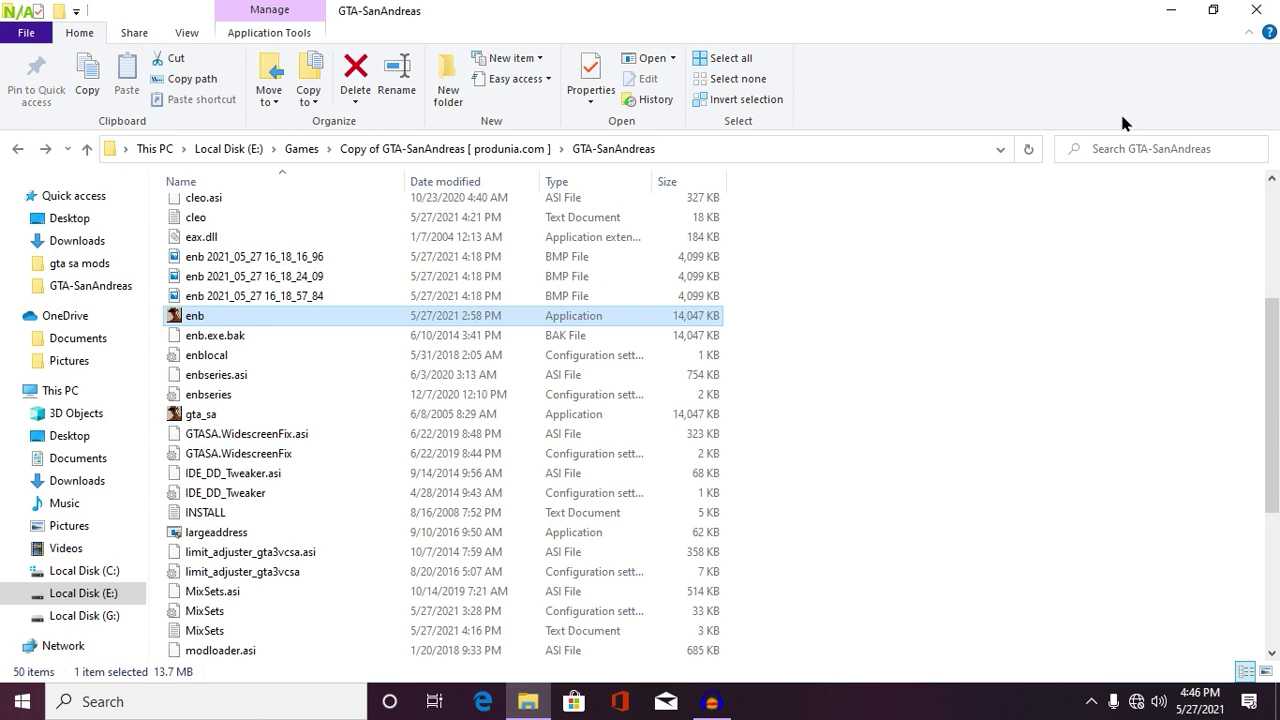
left_click(1171, 10)
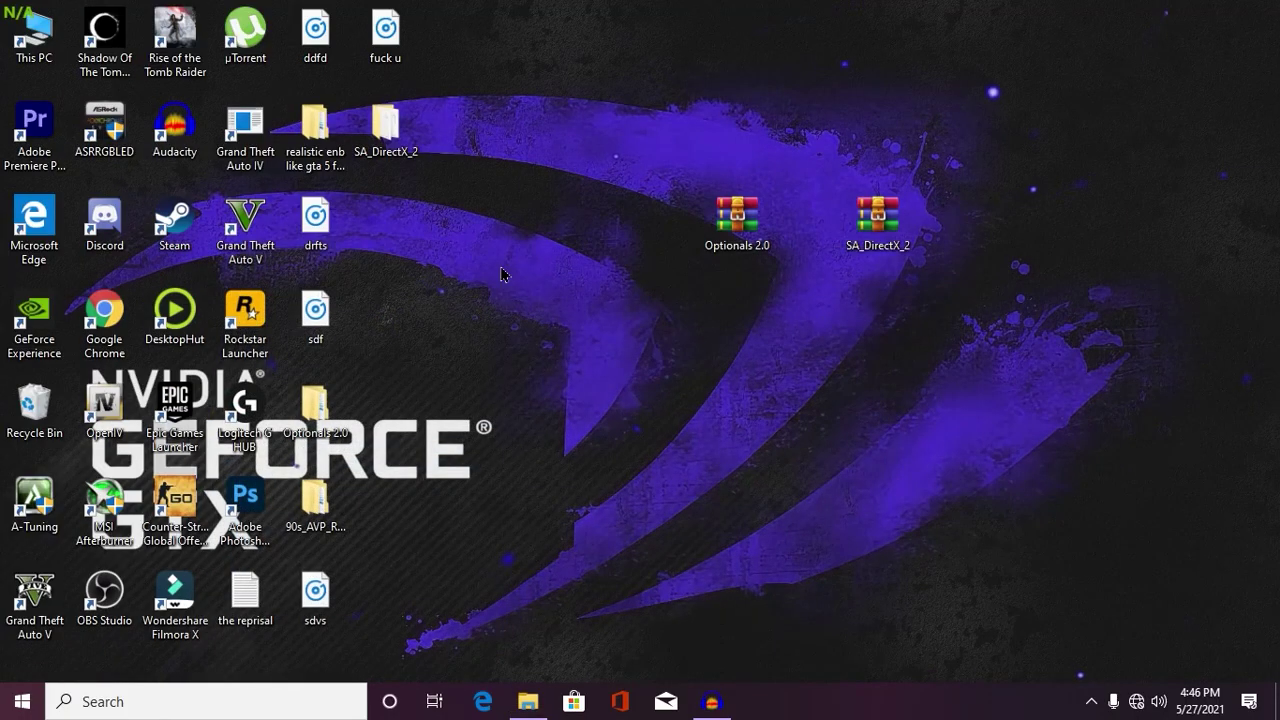
Step: Copy the enb application from the enb.exe (Game not starting or any error) optional folder into GTA-SanAndreas, replacing the existing file
double_click(315, 408)
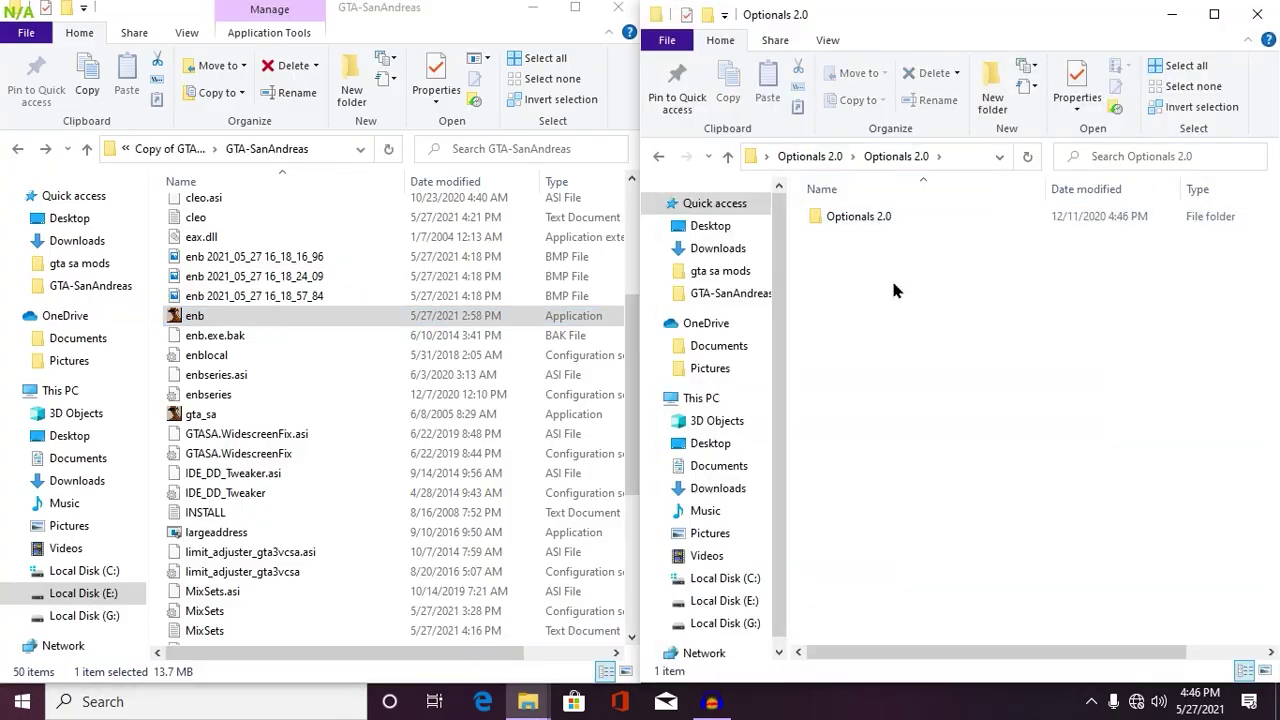
double_click(835, 215)
double_click(849, 295)
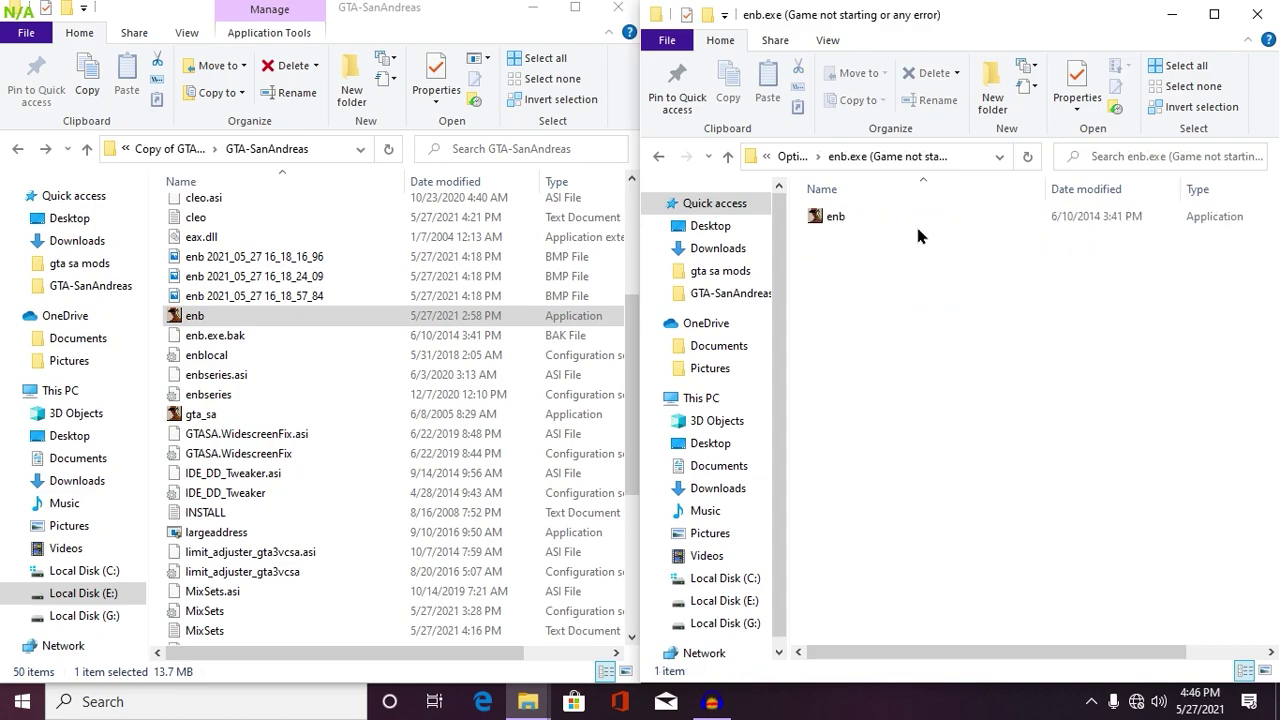
left_click_drag(918, 228, 618, 300)
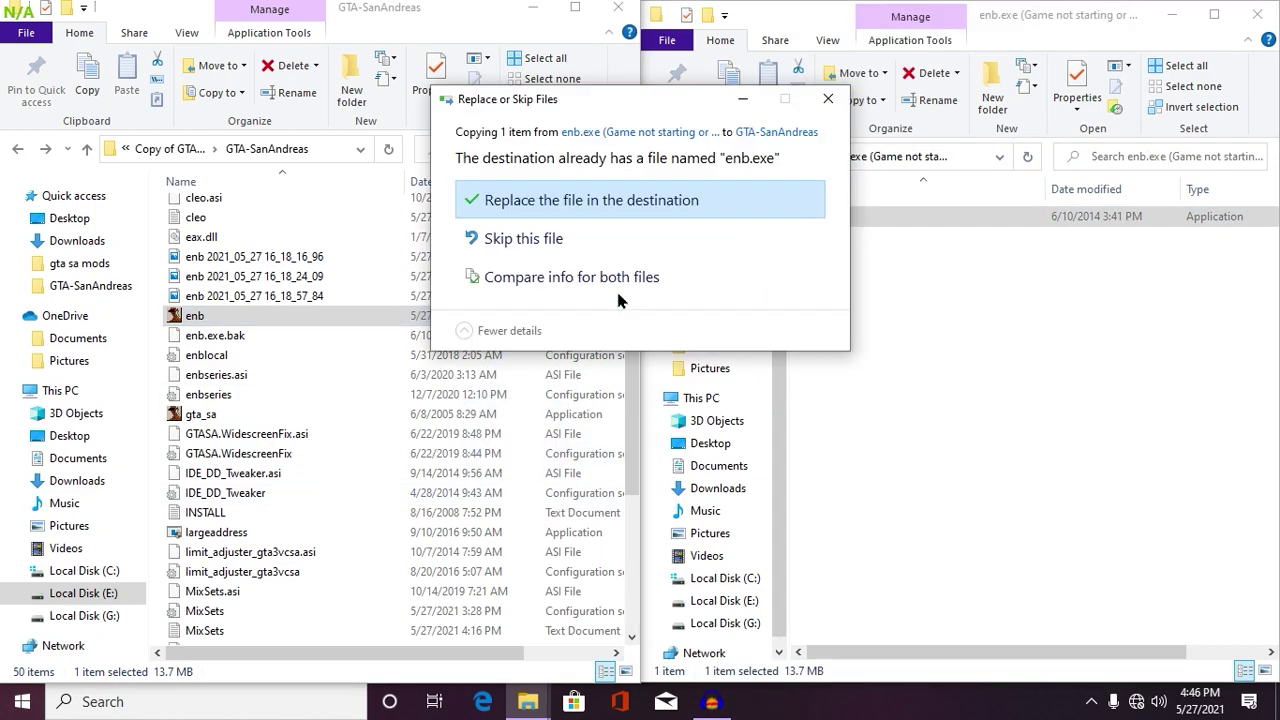
left_click(632, 210)
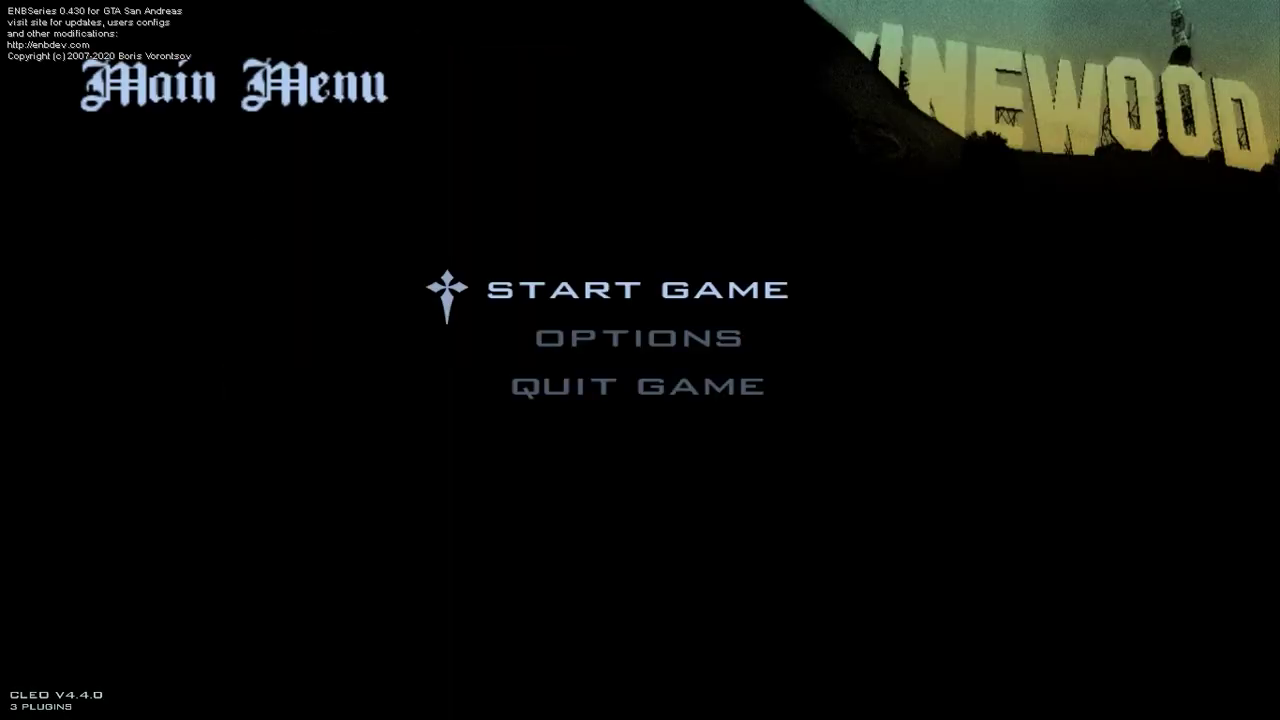
Step: Load a saved game at the End of the Line mission from the main menu
key("Return")
key("Down")
key("Return")
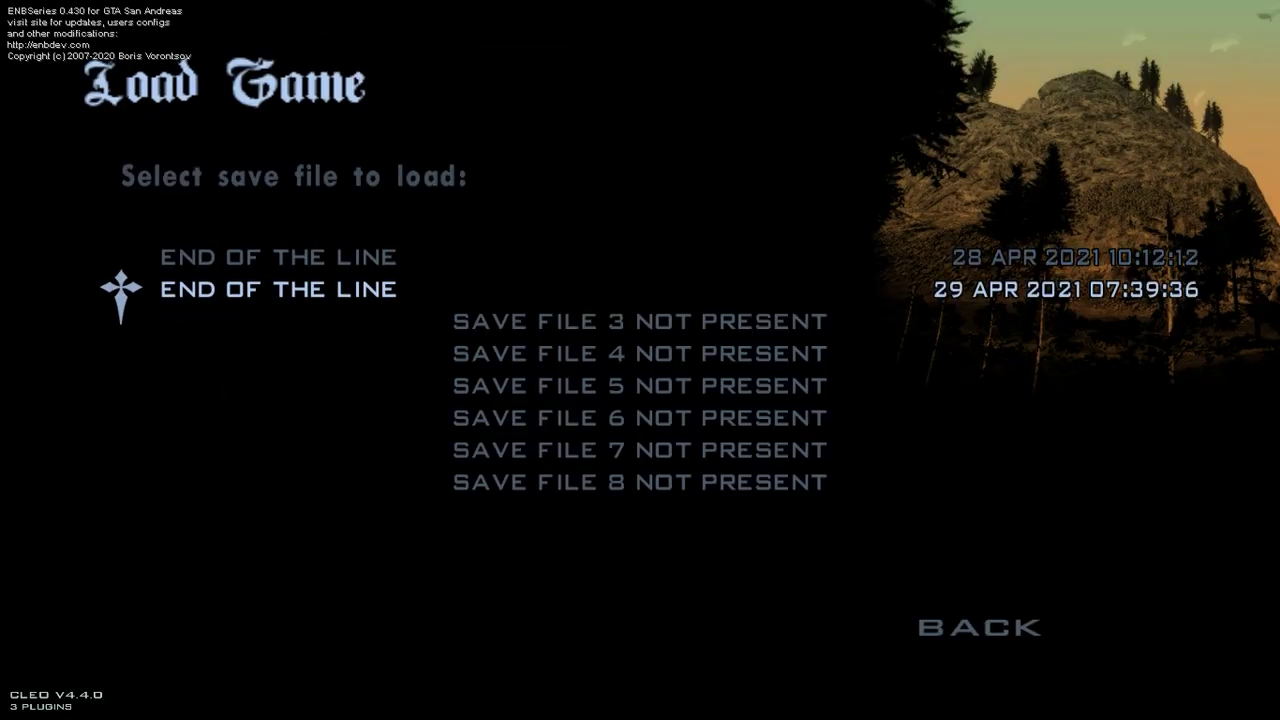
key("Escape")
key("Escape")
key("Return")
key("Return")
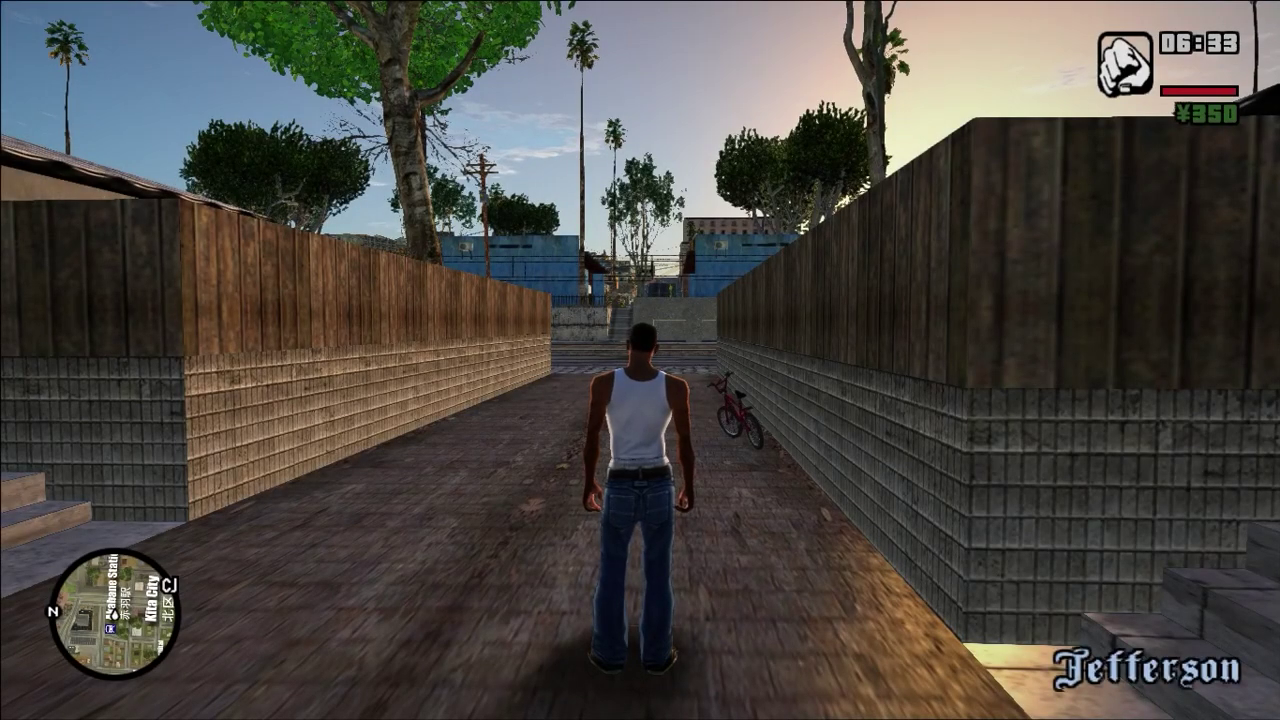
Step: Move forward from the Jefferson alley and drive the green car along the road to view the modded graphics
key("w")
key("w")
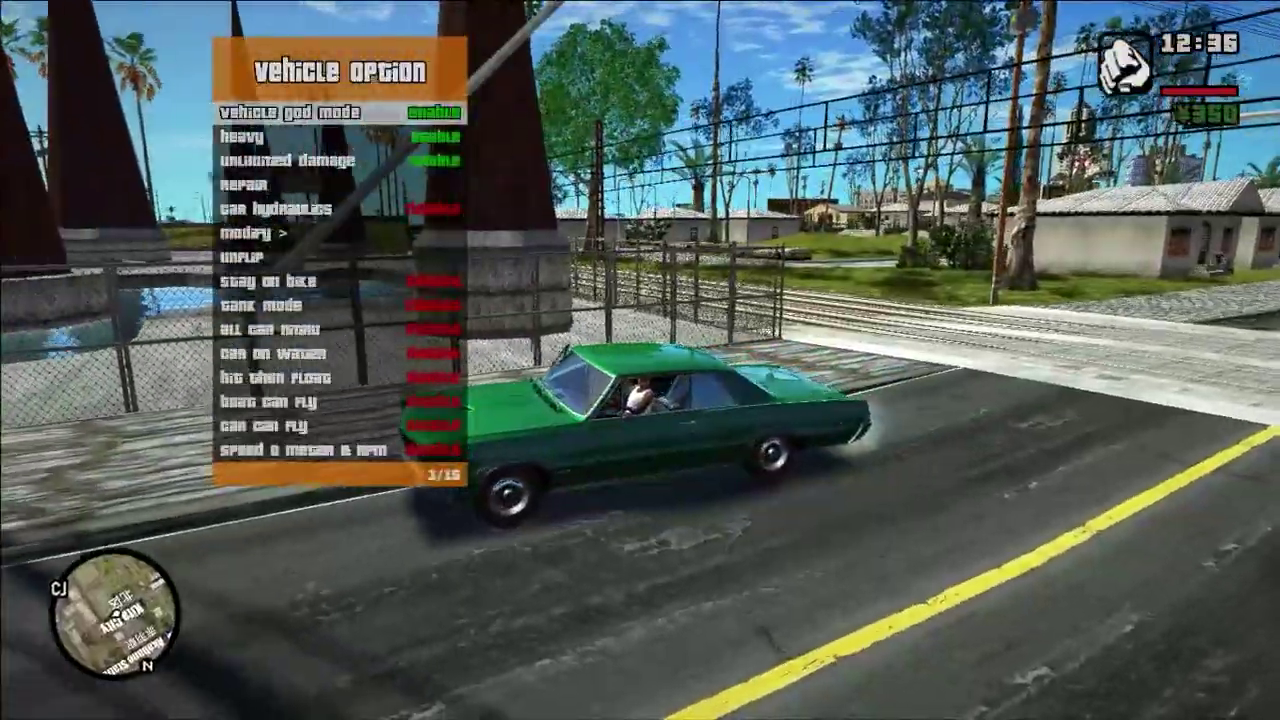
key("w")
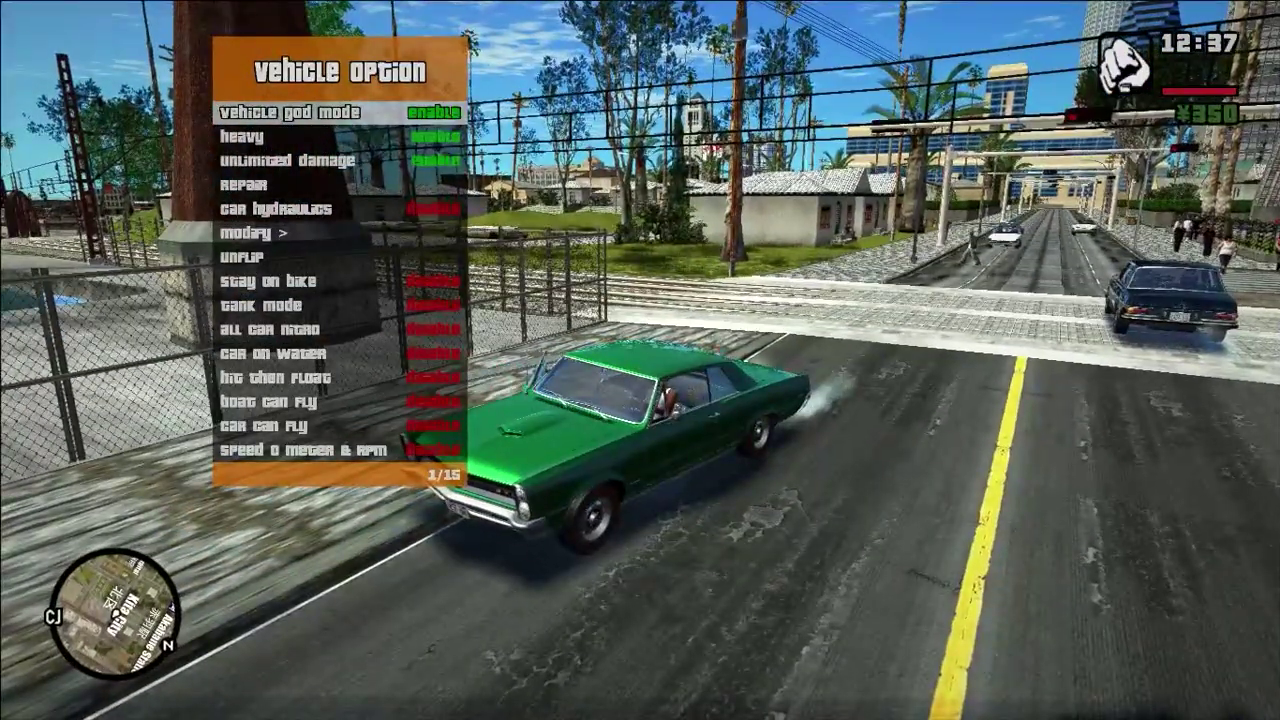
Step: Open the Color 1 palette for the green car from the trainer's vehicle modification options
key("Down")
key("Down")
key("Down")
key("Down")
key("Down")
key("Return")
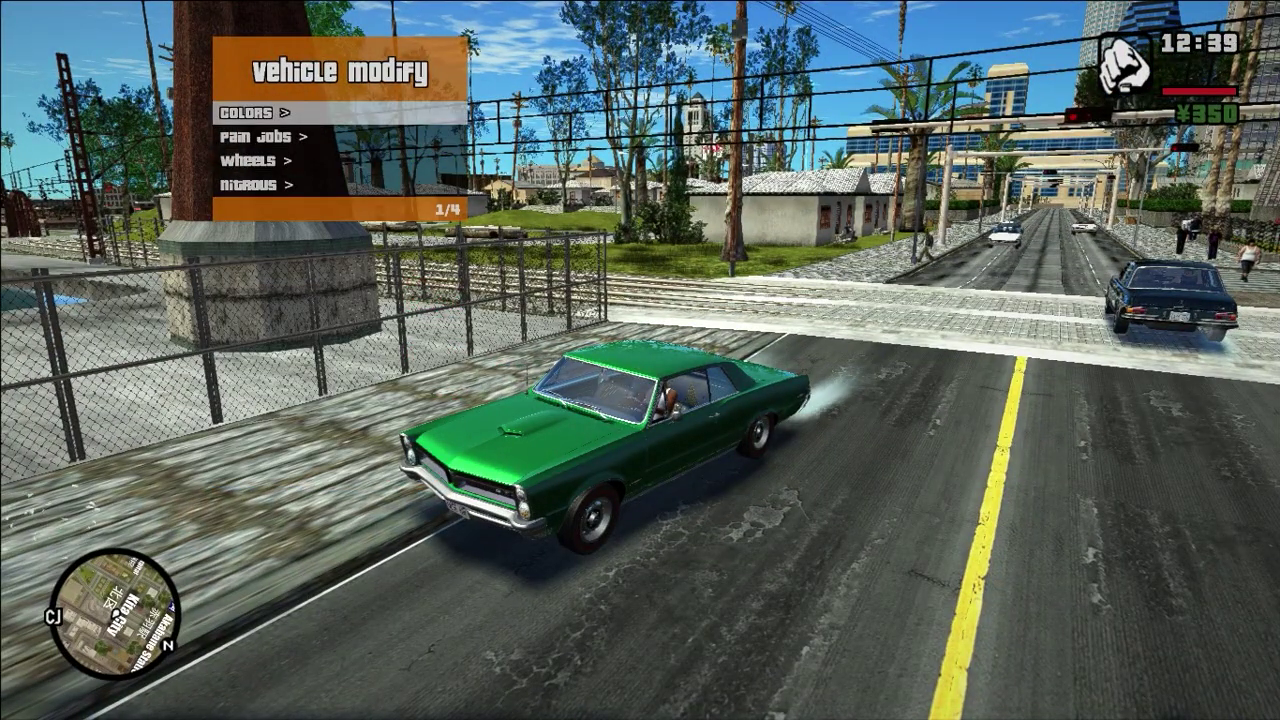
key("Return")
key("Return")
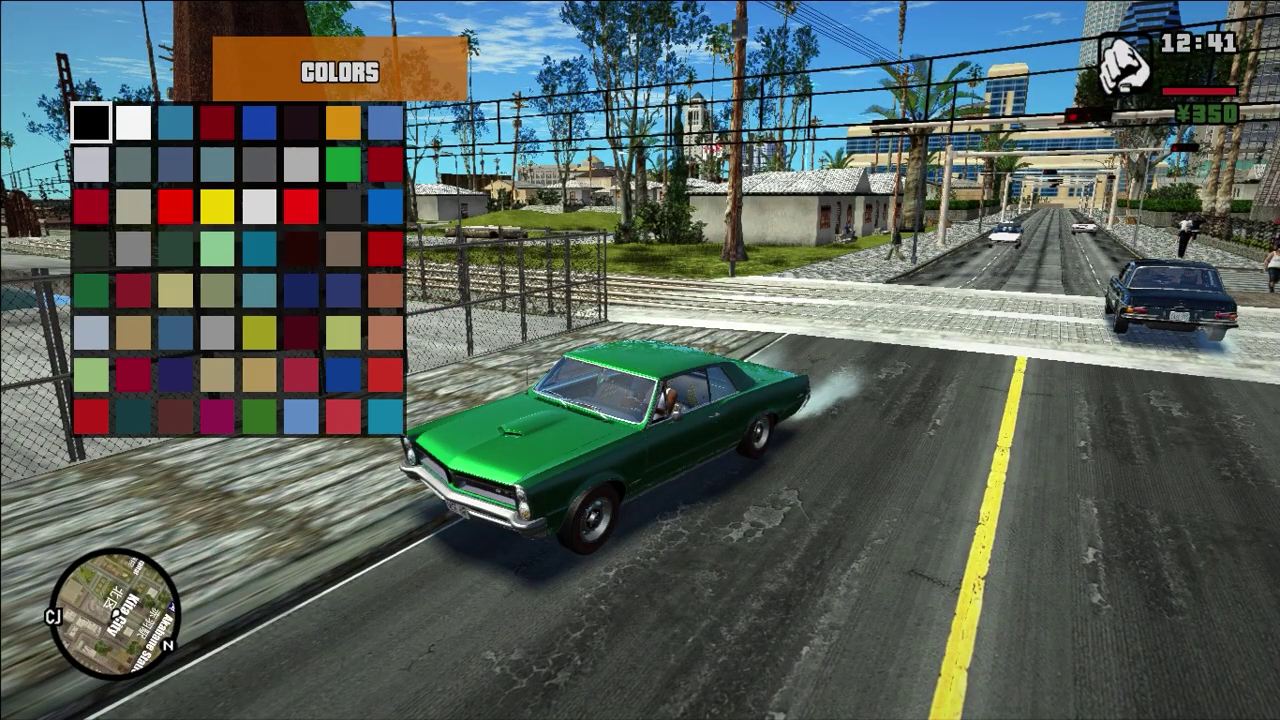
Step: Preview several palette colors, including orange and red, and apply bright yellow as the car's Color 1
key("Right")
key("Right")
key("Right")
key("Right")
key("Right")
key("Right")
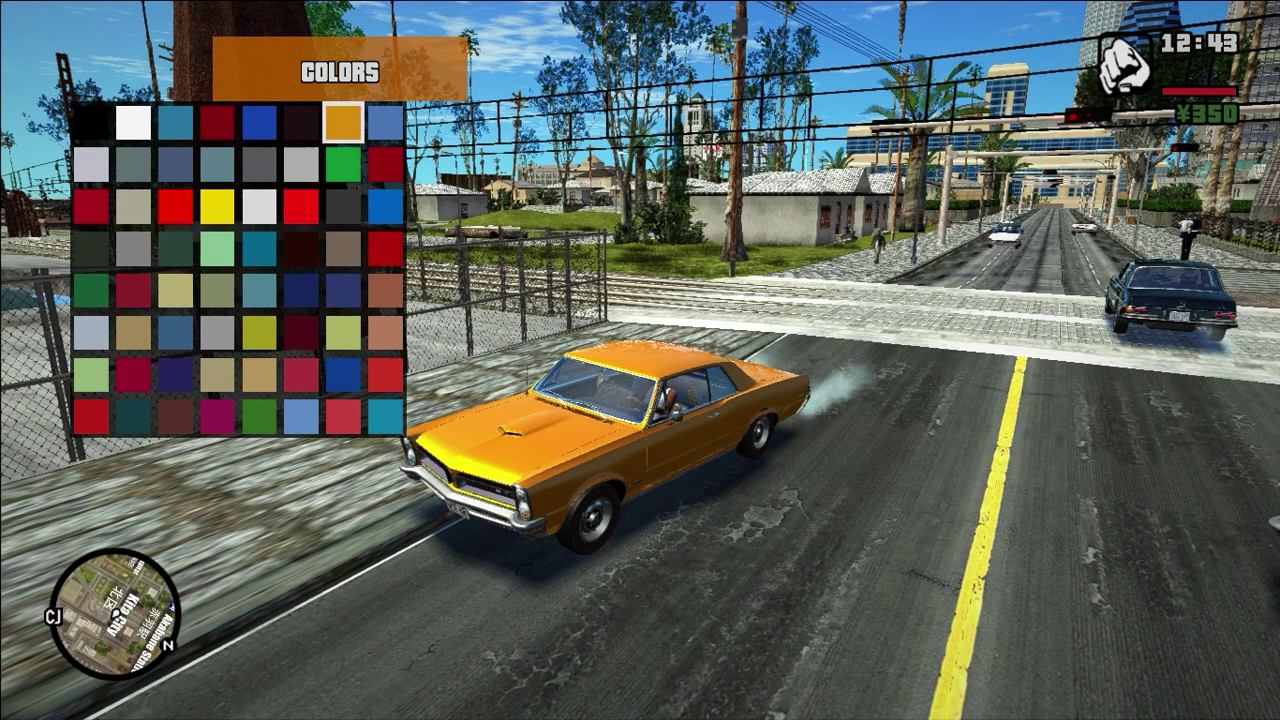
key("Down")
key("Left")
key("Left")
key("Left")
key("Right")
key("Right")
key("Right")
key("Right")
key("Right")
key("Right")
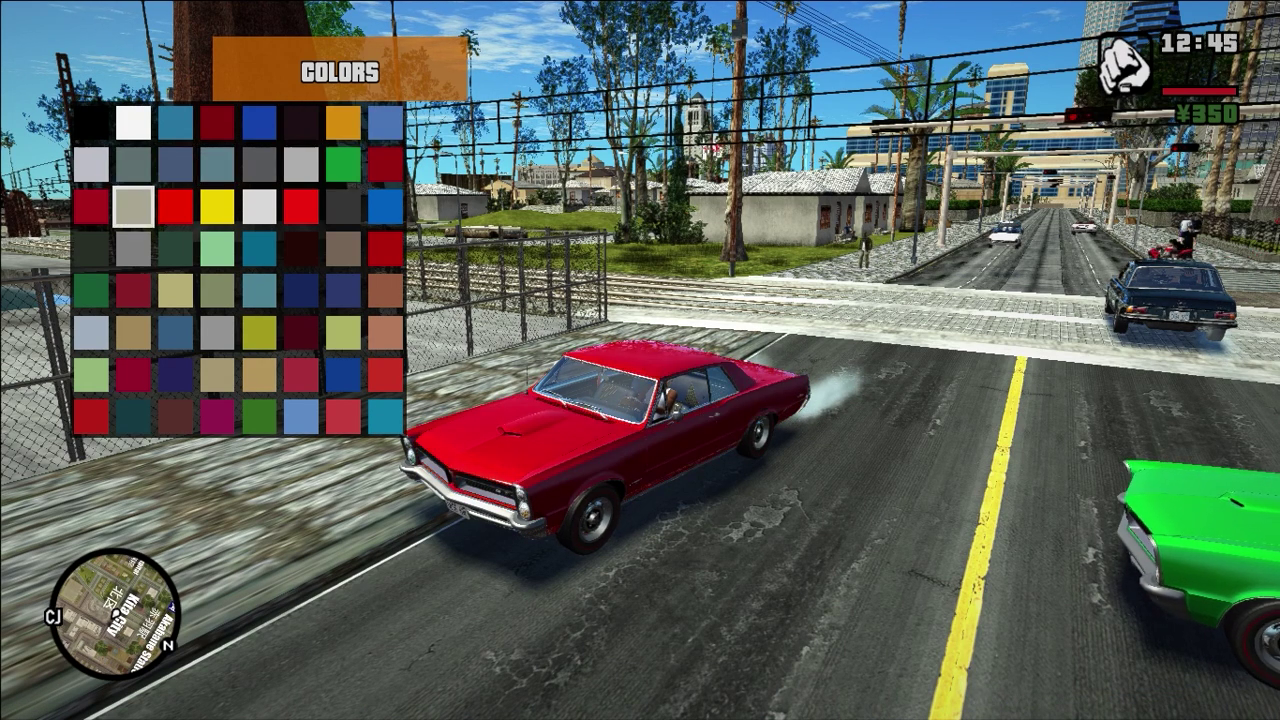
key("Right")
key("Right")
key("Return")
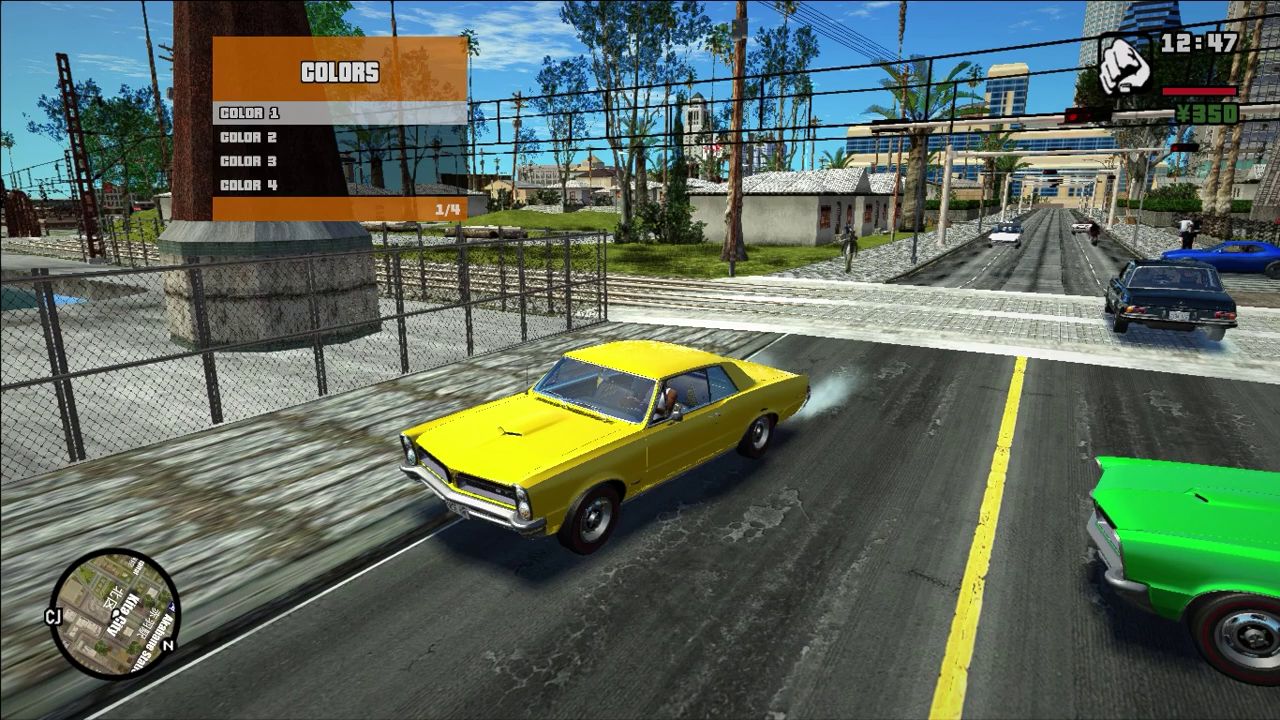
Step: Compare the car's paint jobs, apply the stars-and-stripes Painjobs 3, and close the trainer menu
key("BackSpace")
key("Down")
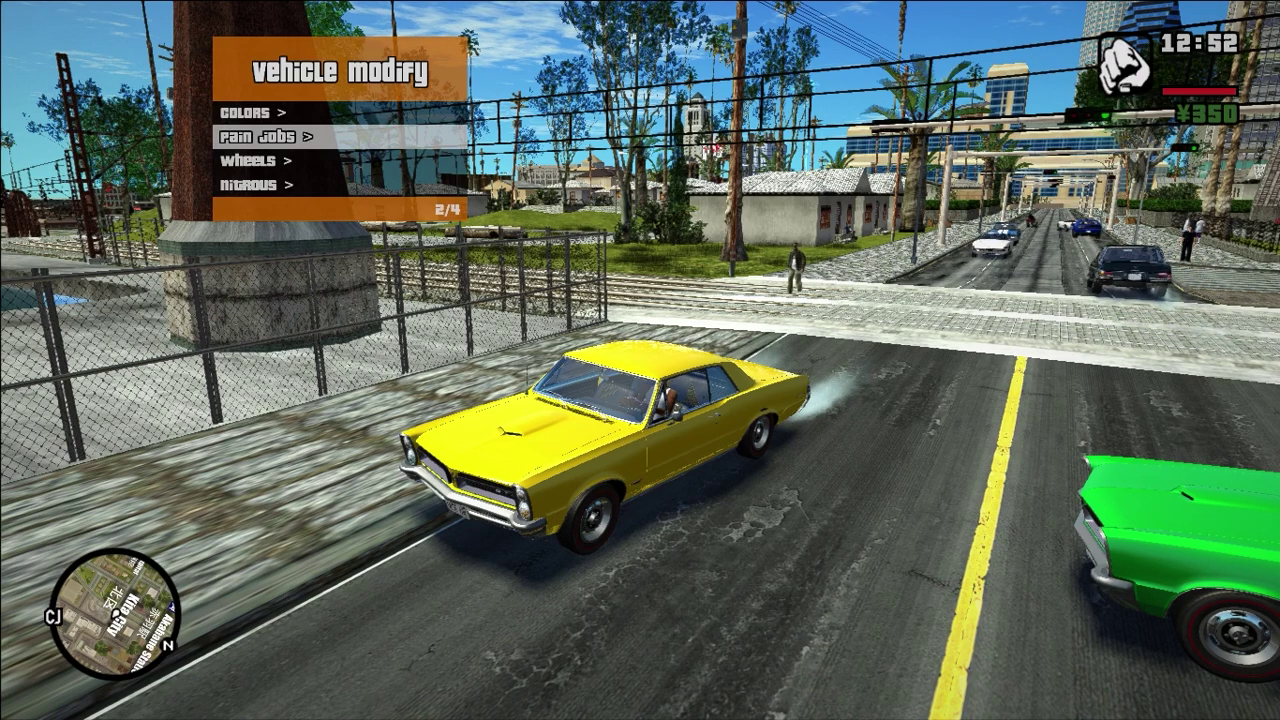
key("Return")
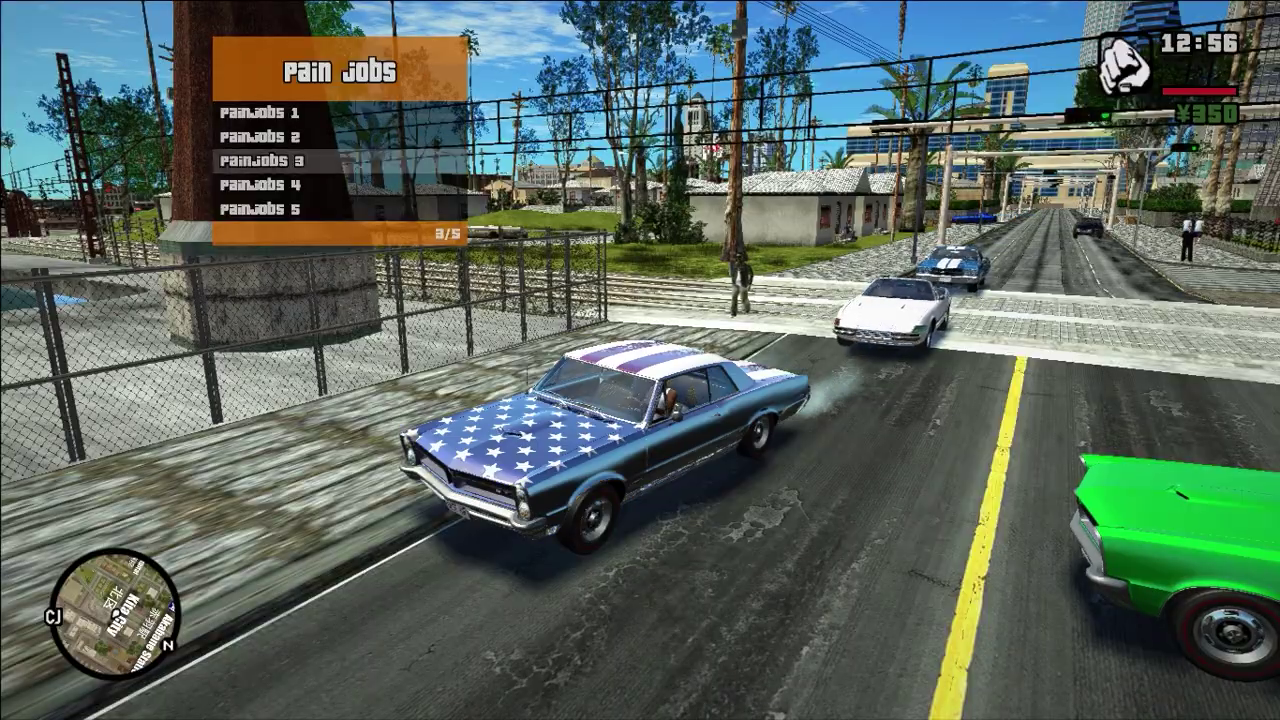
key("Down")
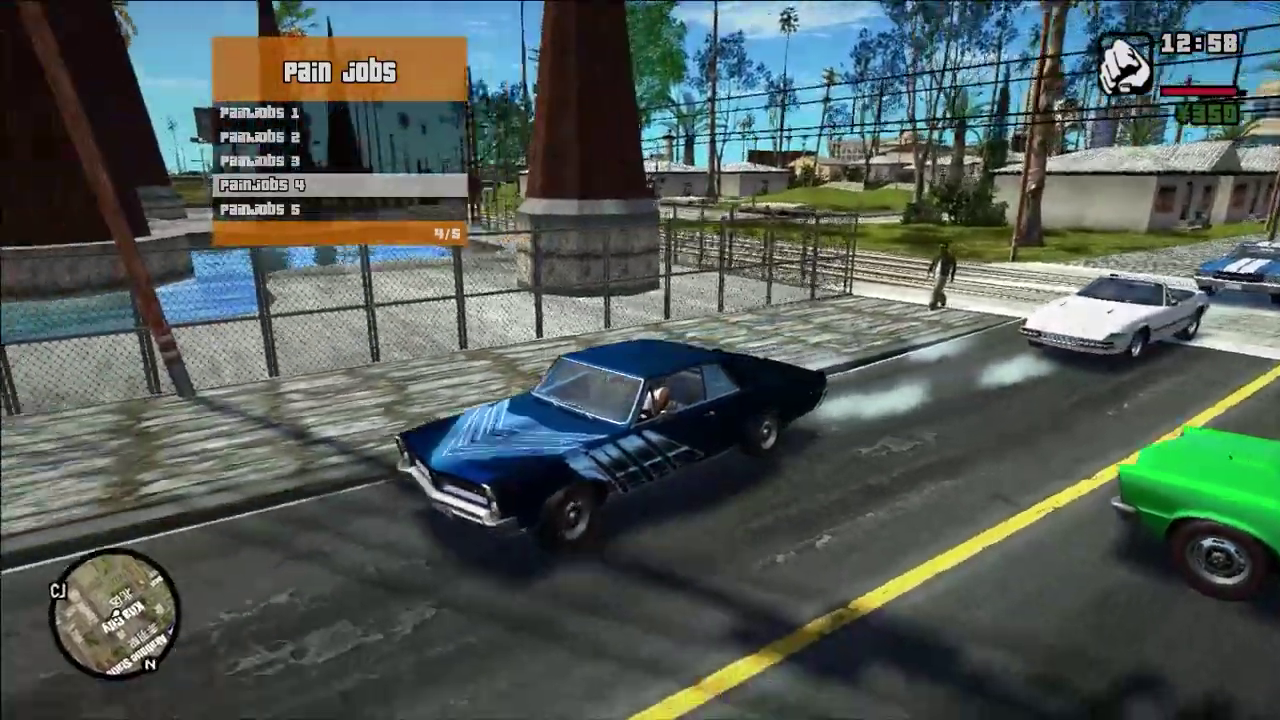
key("Up")
key("BackSpace")
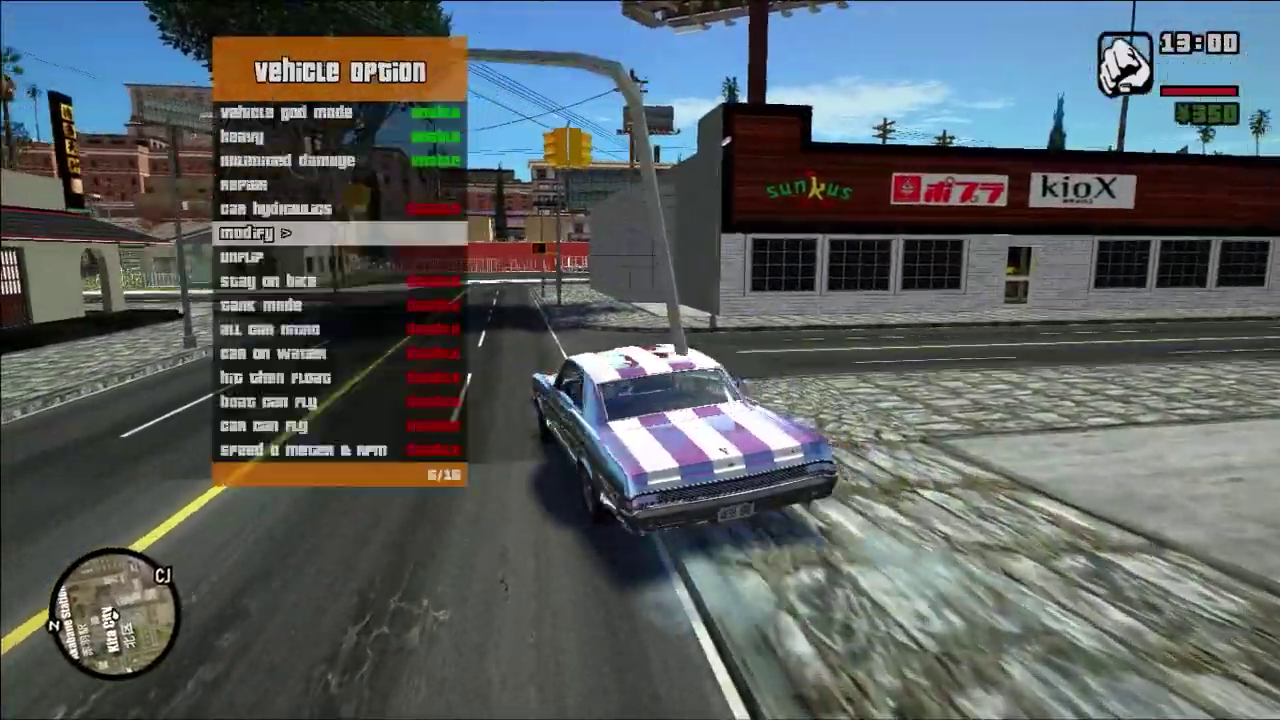
key("BackSpace")
Step: Drive the repainted car past the shops and along the road toward the bridge to view the modded graphics
key("d")
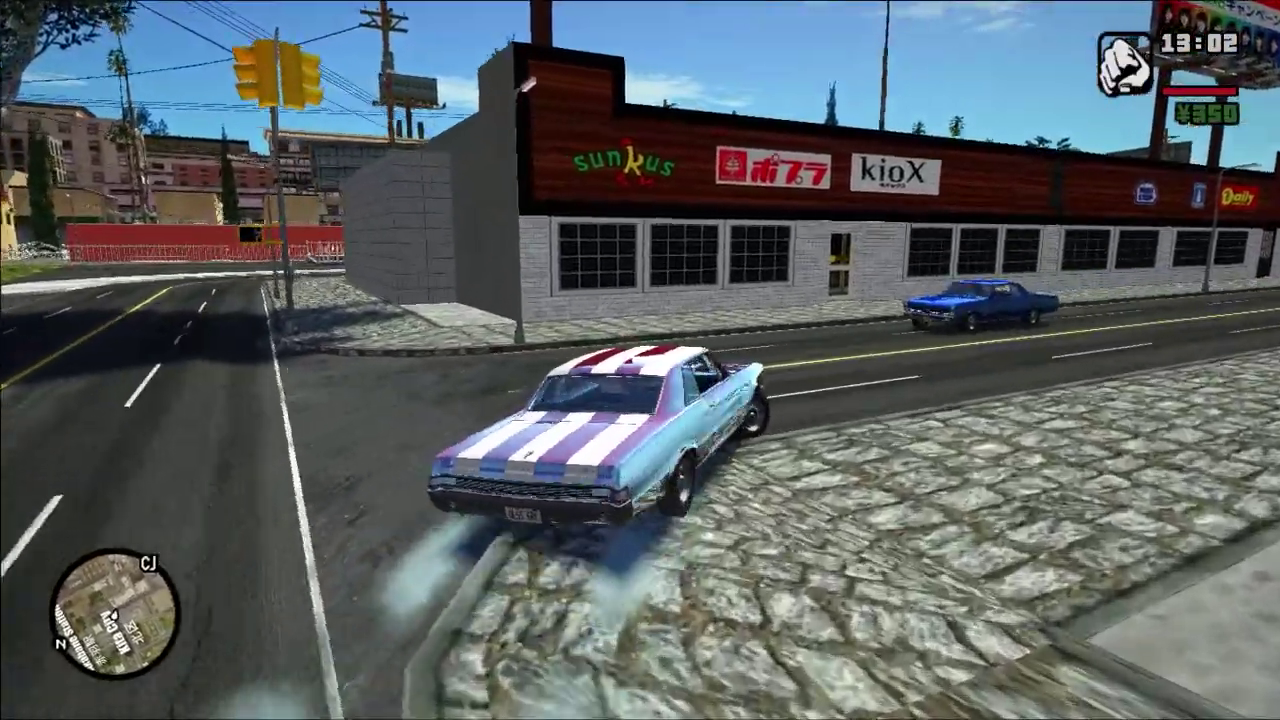
key("a")
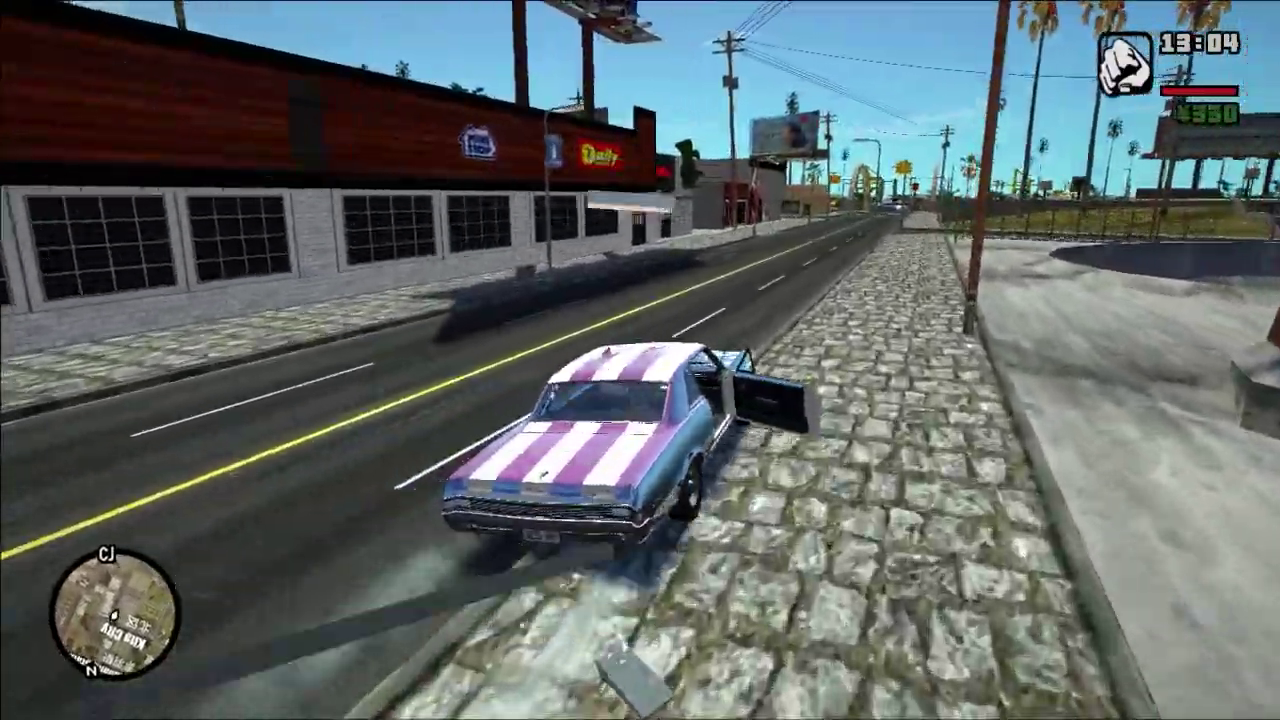
key("w")
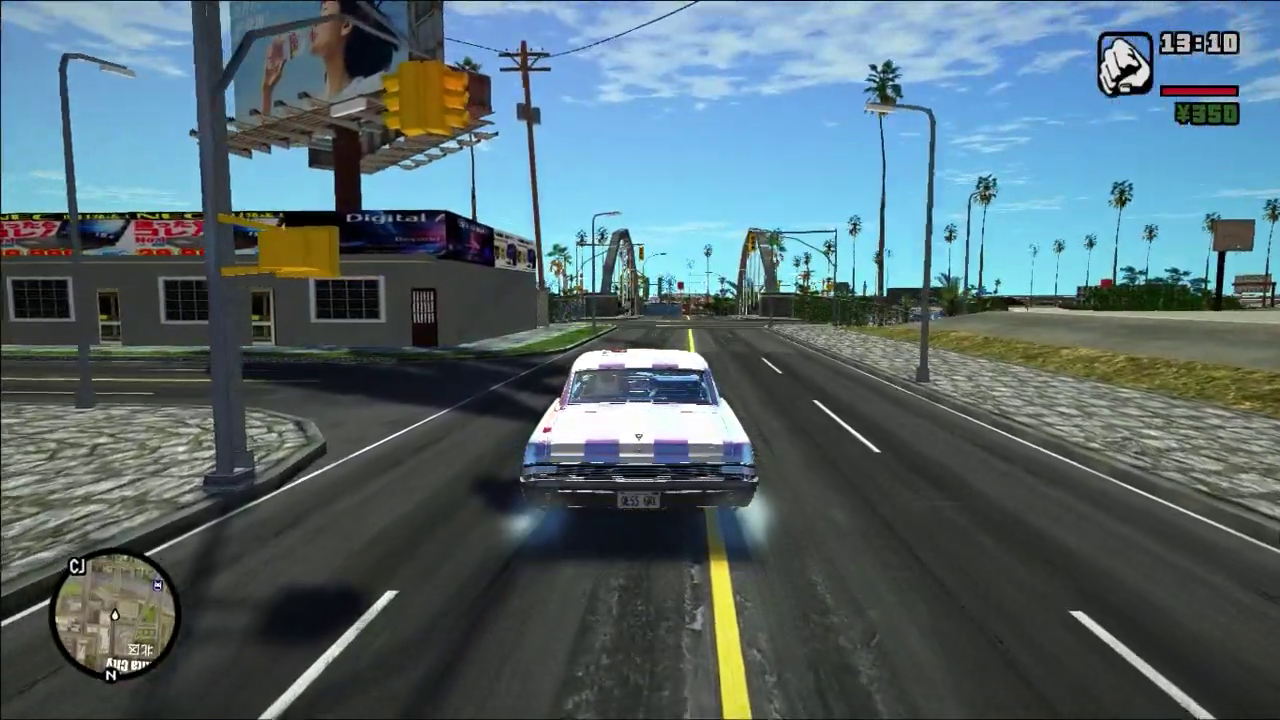
key("w")
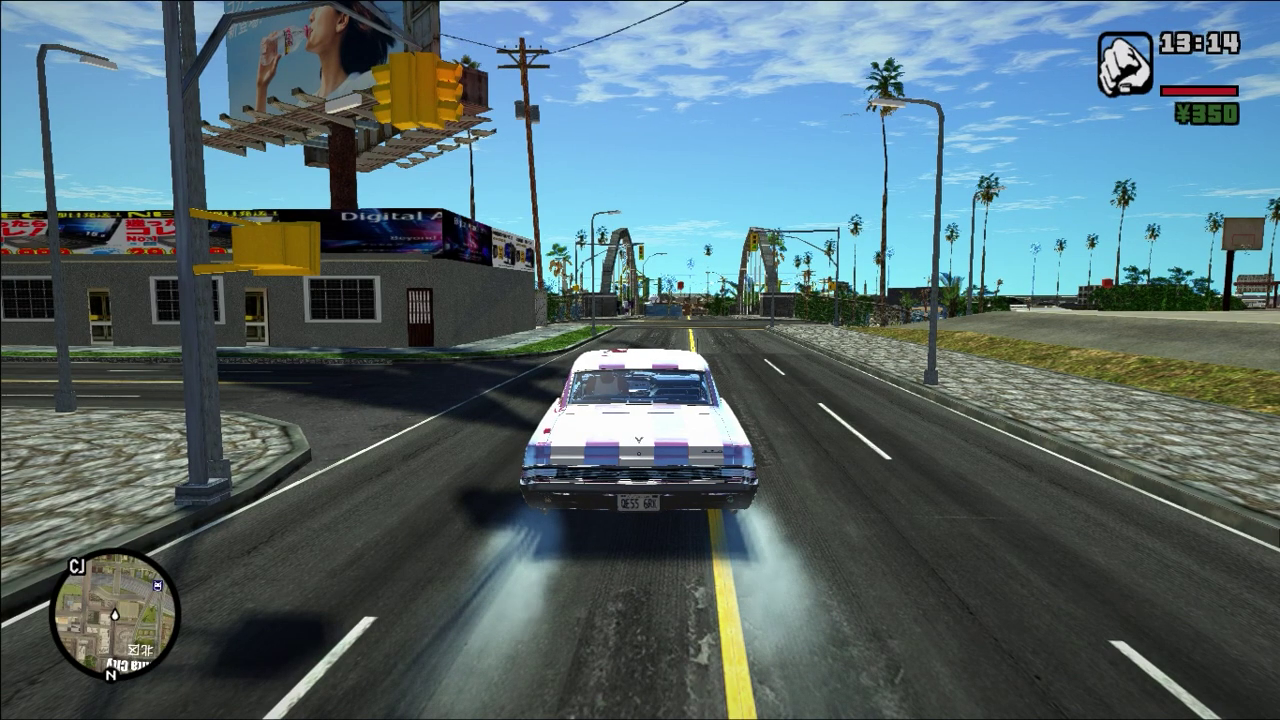
key("w")
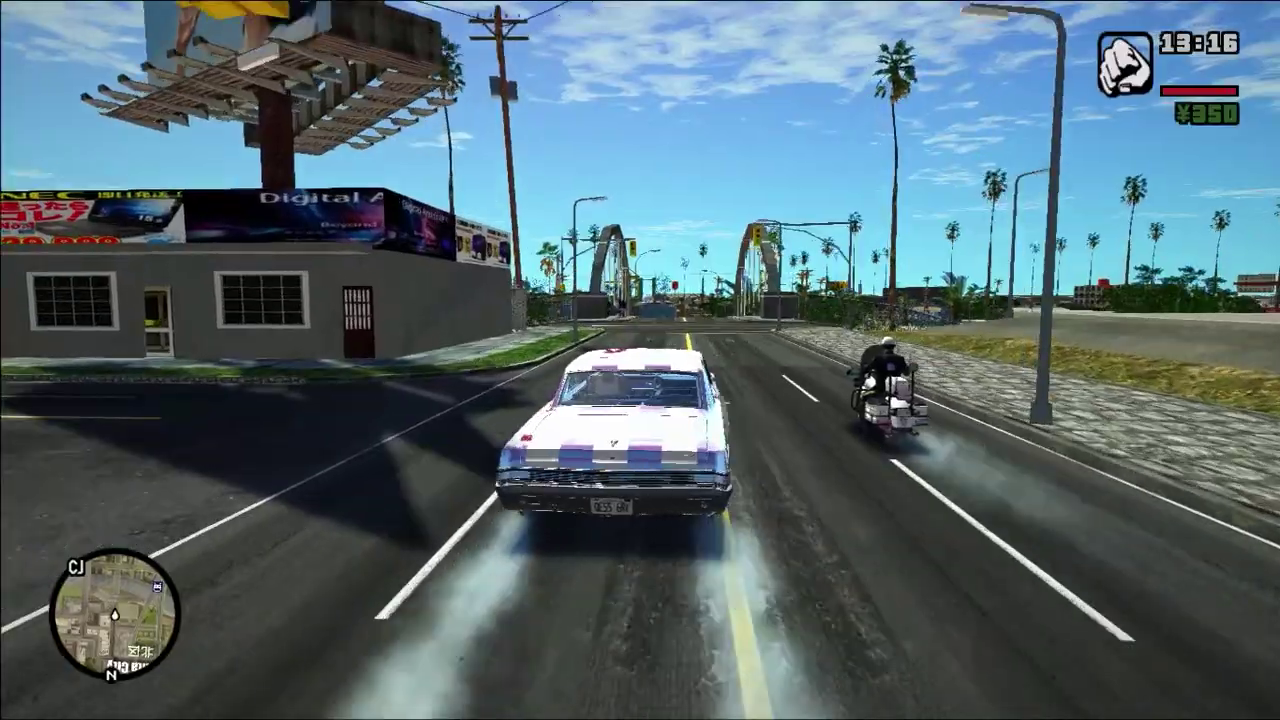